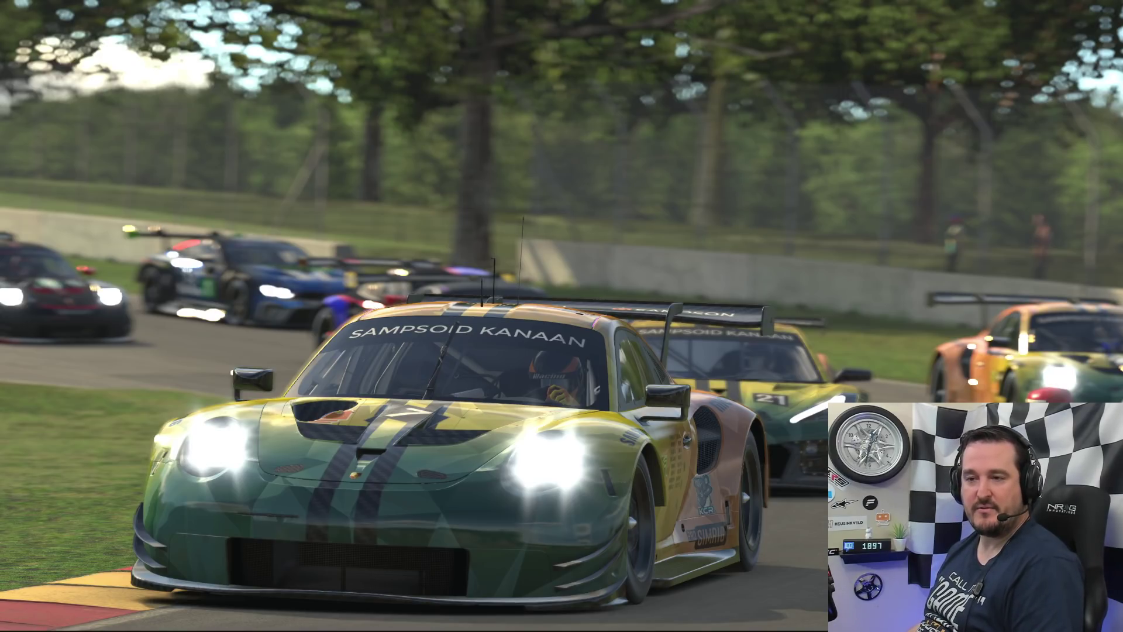
Open core.ini from the iRacing documents folder and set connect_sockets to 1 in the Communications section
key("alt+Tab")
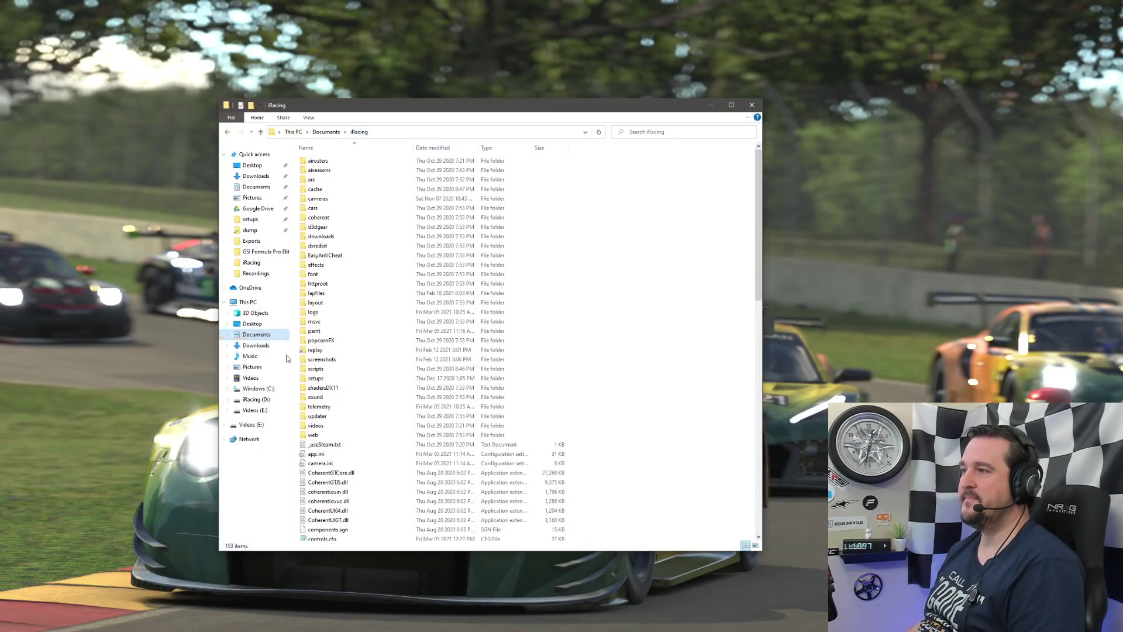
scroll(343, 374, "down", 4)
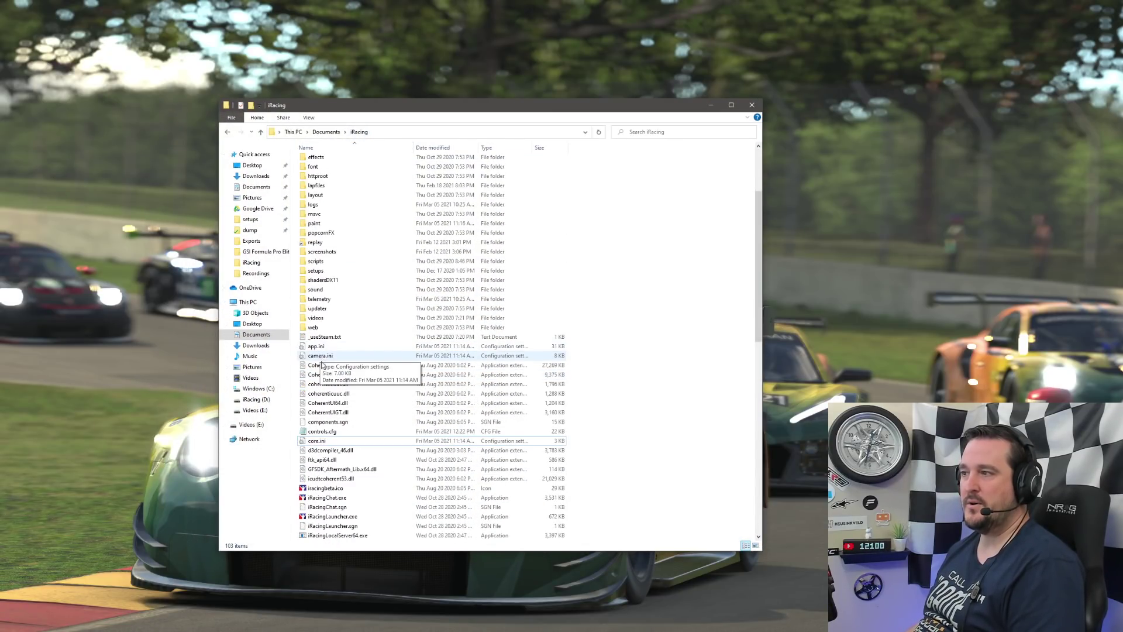
double_click(319, 441)
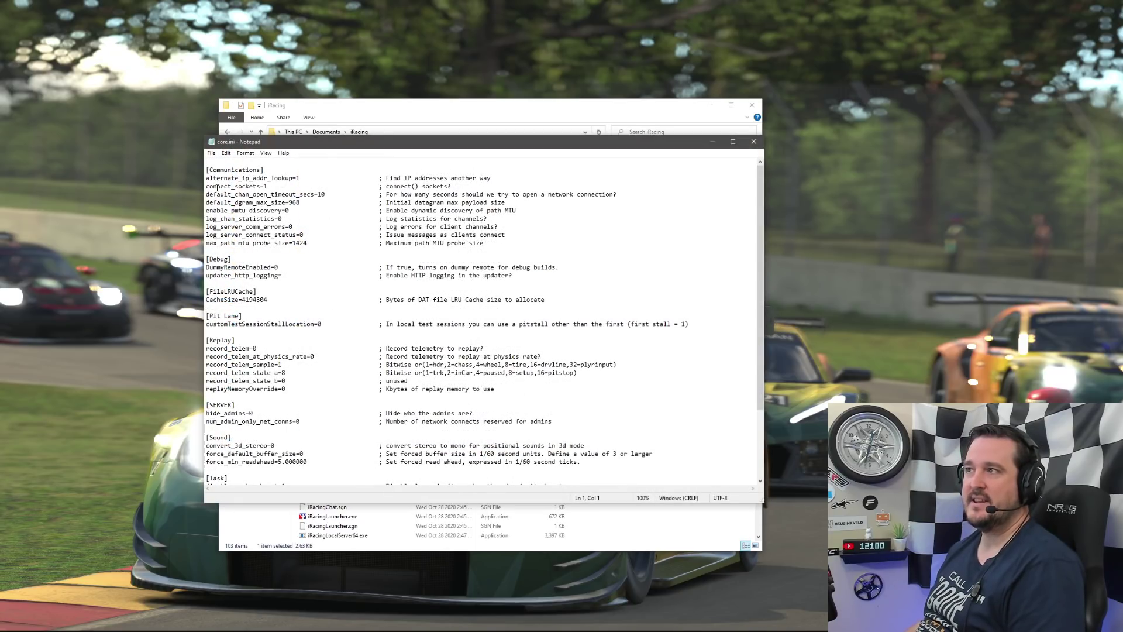
left_click_drag(269, 186, 264, 186)
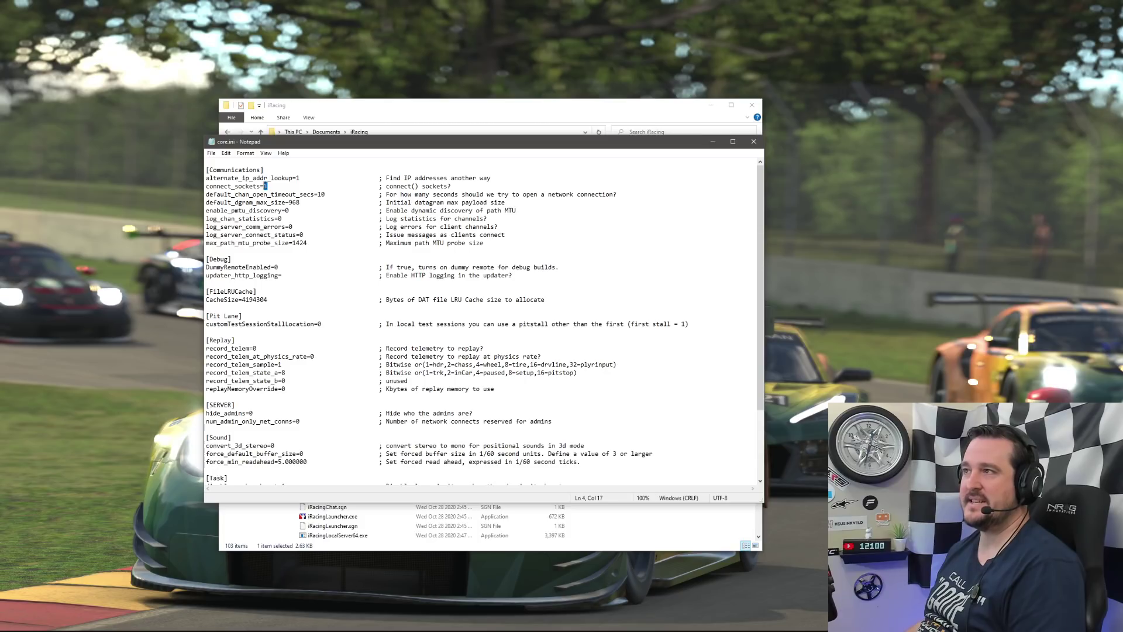
type("1")
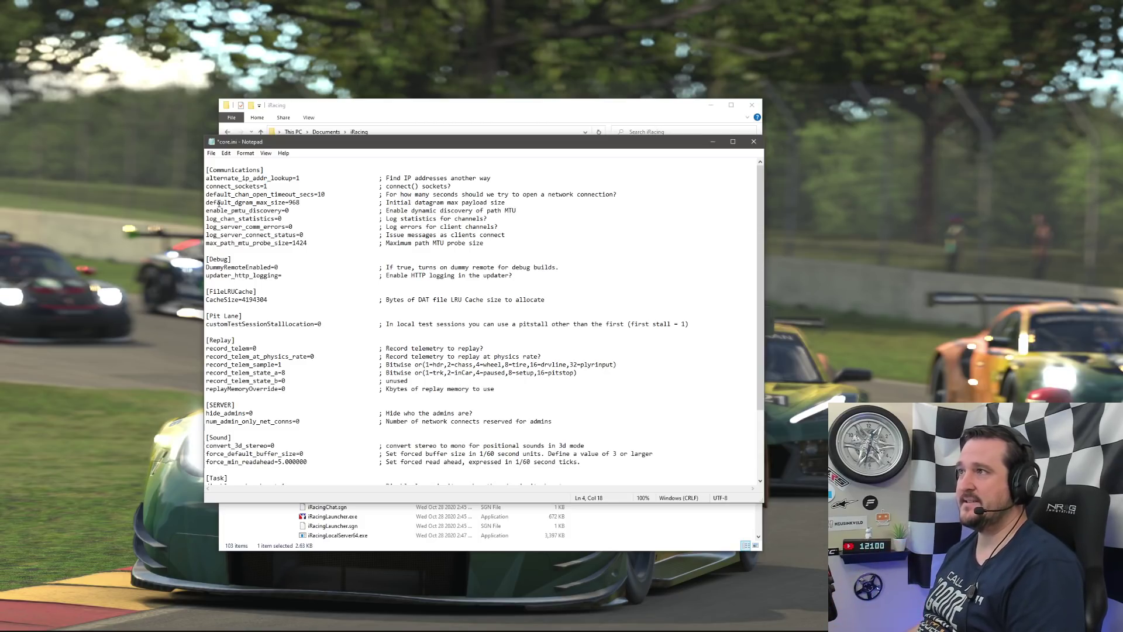
left_click(713, 141)
left_click(711, 105)
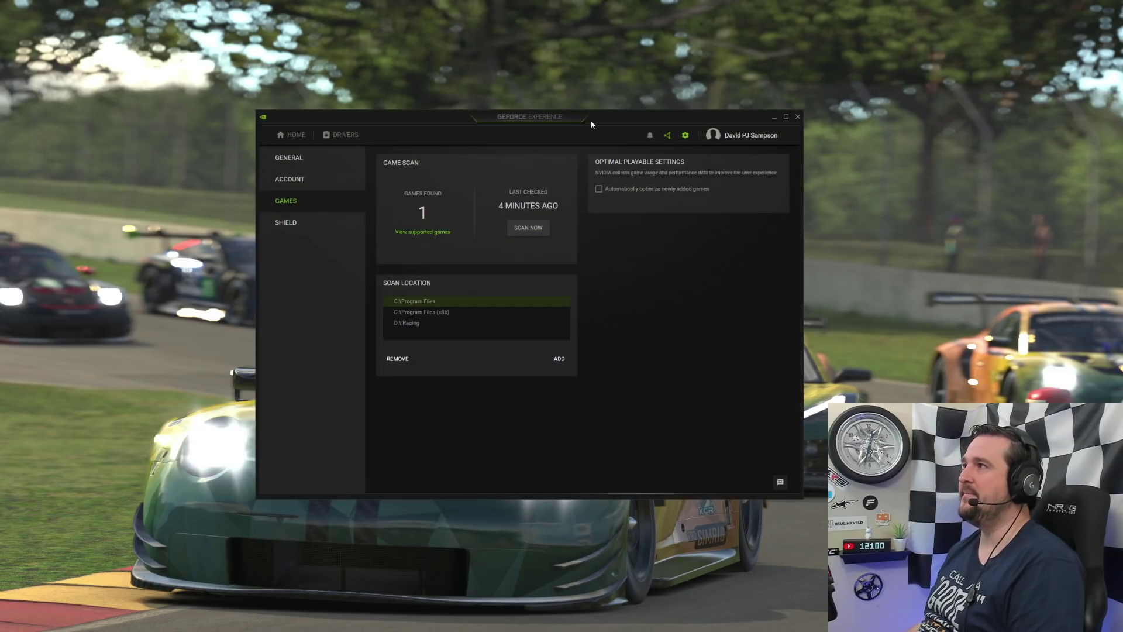
Check the in-game overlay setting in the GeForce Experience general settings, and minimise the window
left_click(289, 157)
left_click_drag(522, 120, 491, 119)
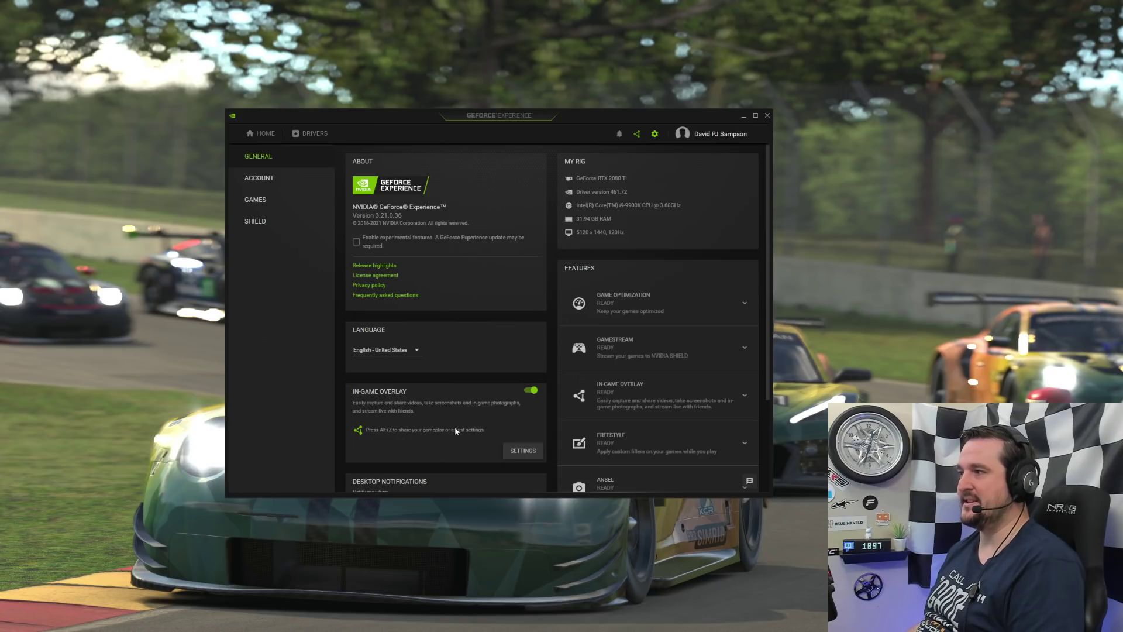
left_click(743, 117)
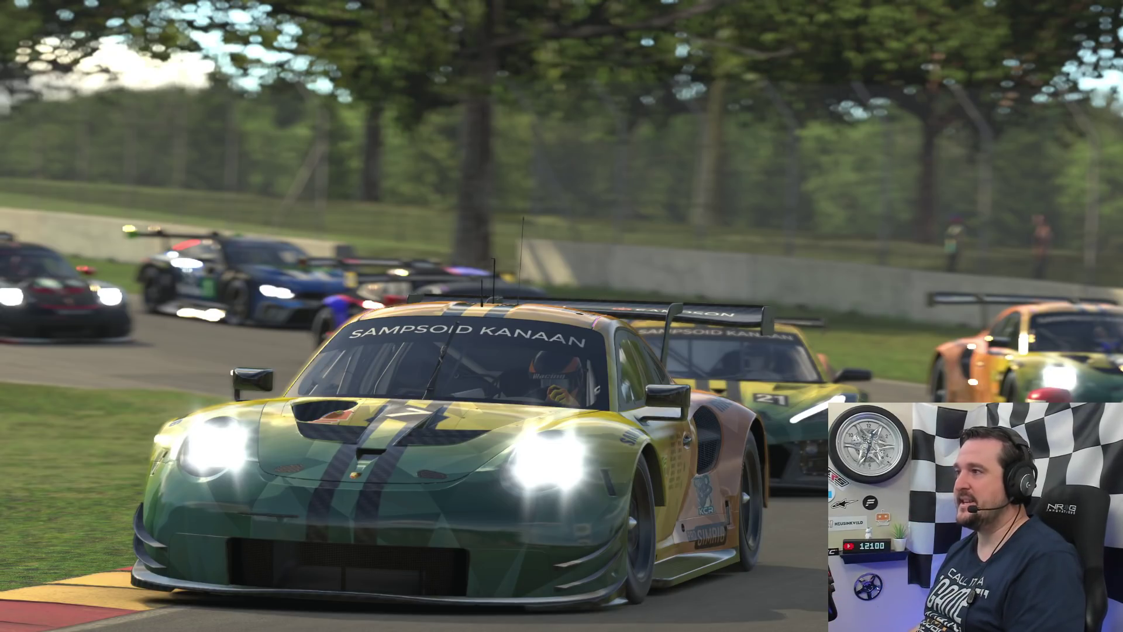
Review the keyboard shortcuts in the in-game overlay's settings, and return to the game
key("alt+z")
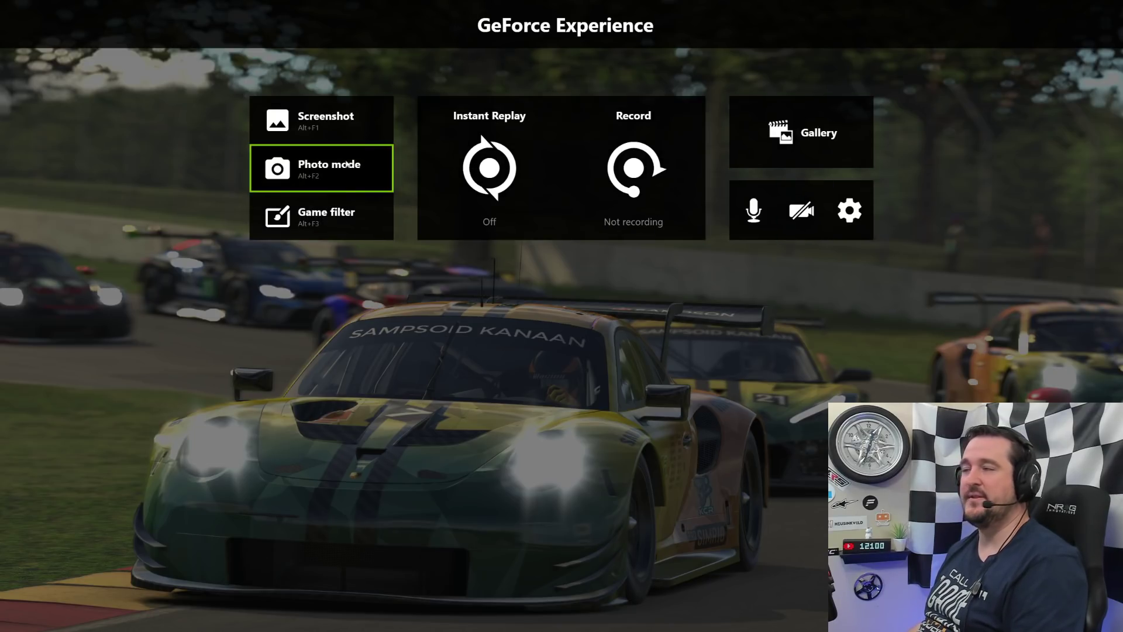
left_click(850, 199)
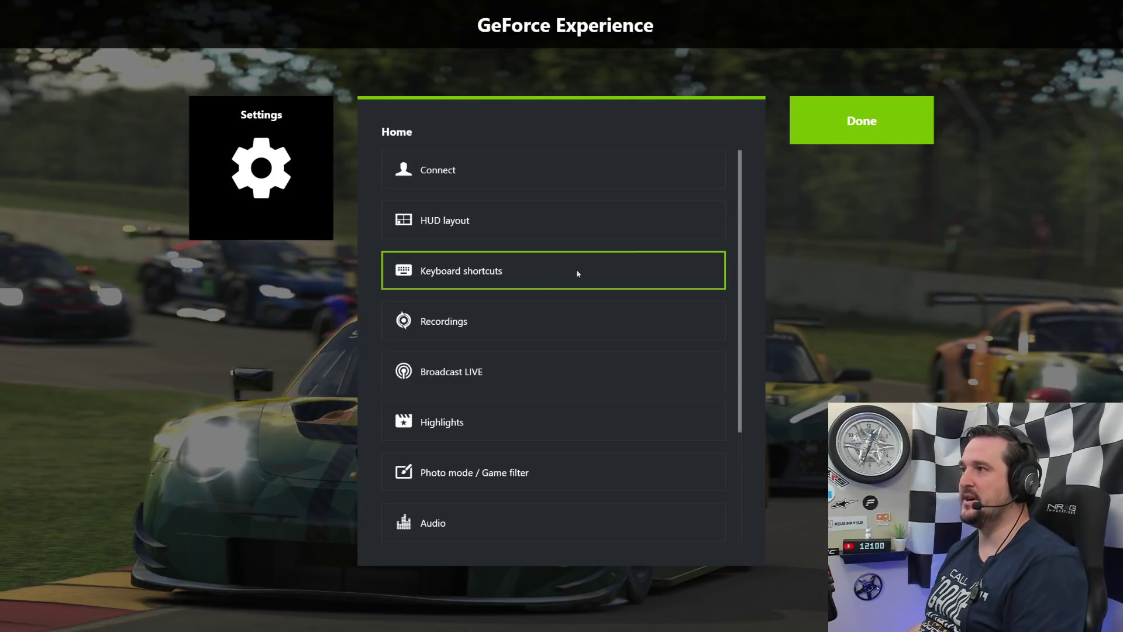
left_click(474, 282)
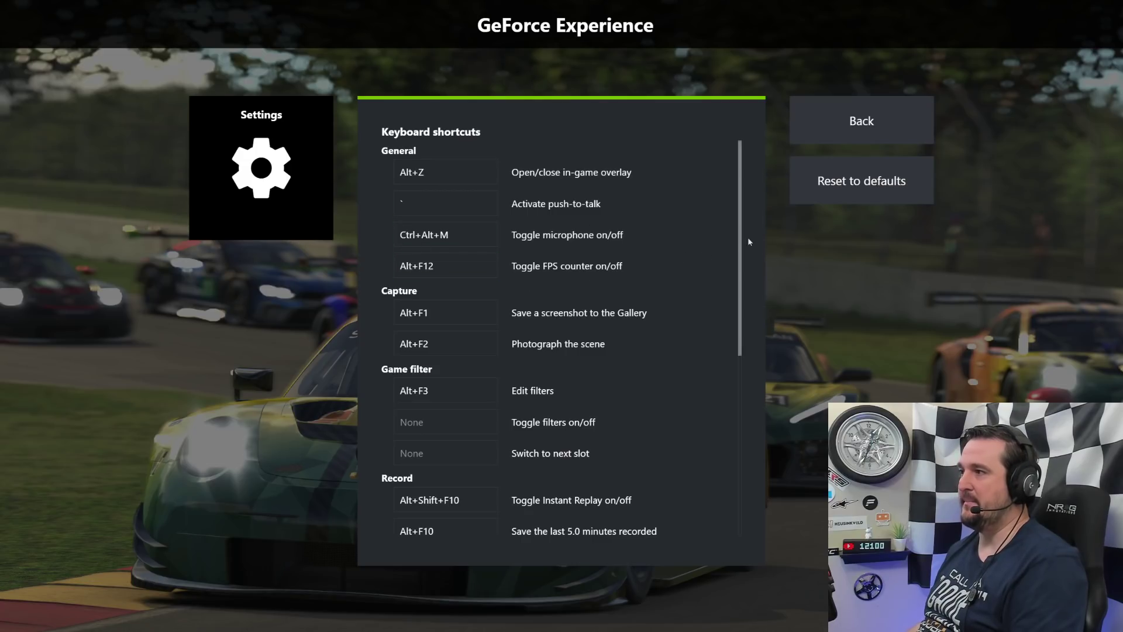
left_click(868, 122)
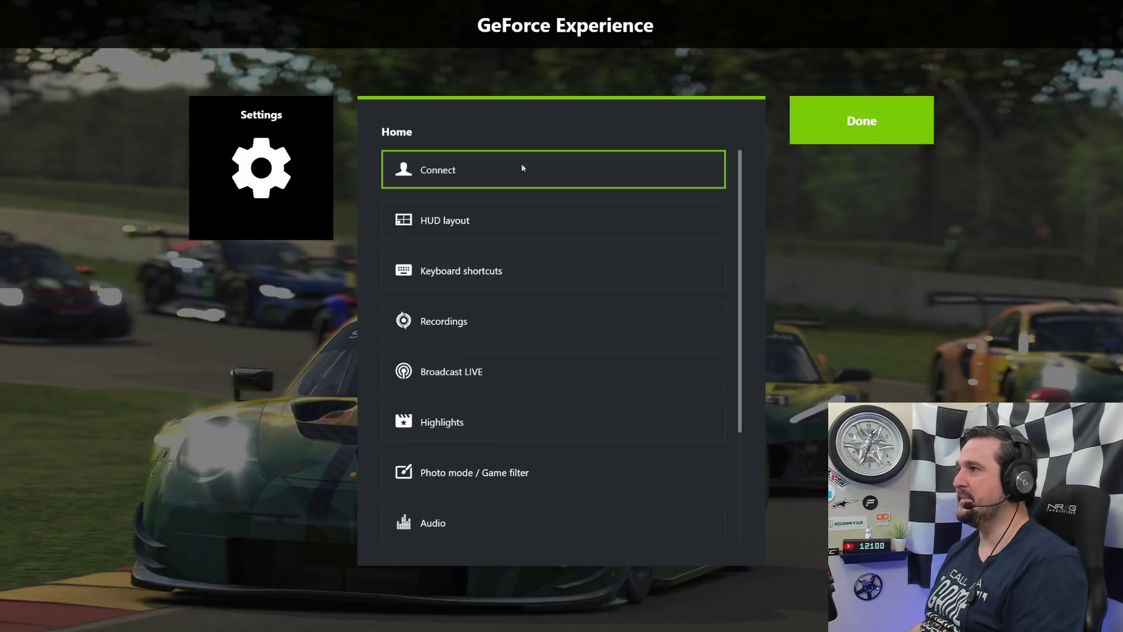
left_click(862, 121)
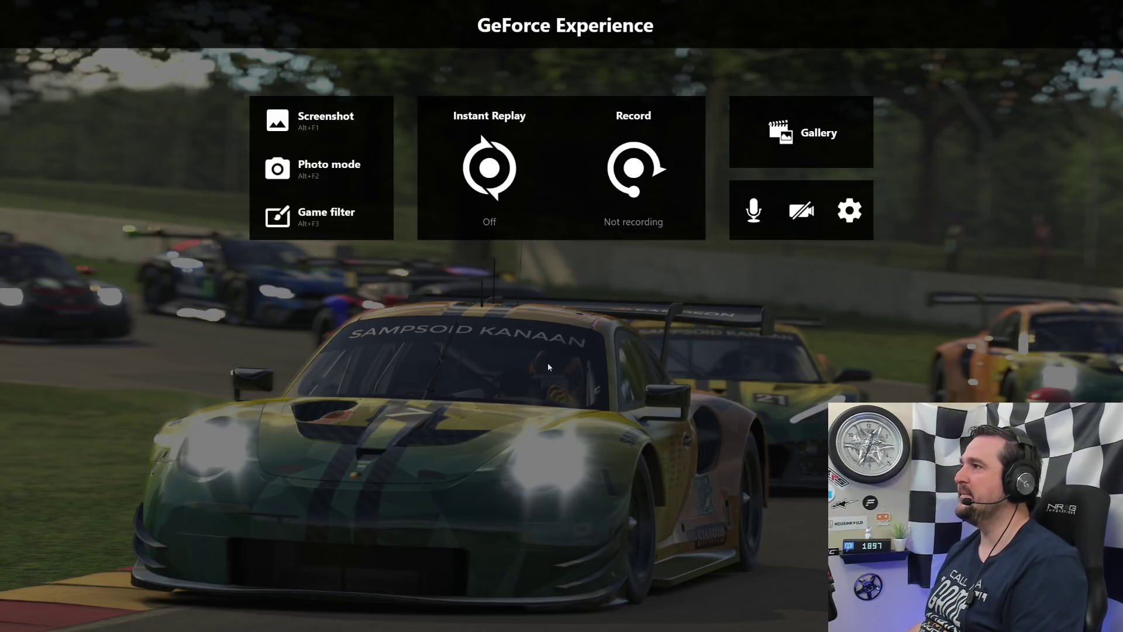
key("alt+z")
key("space")
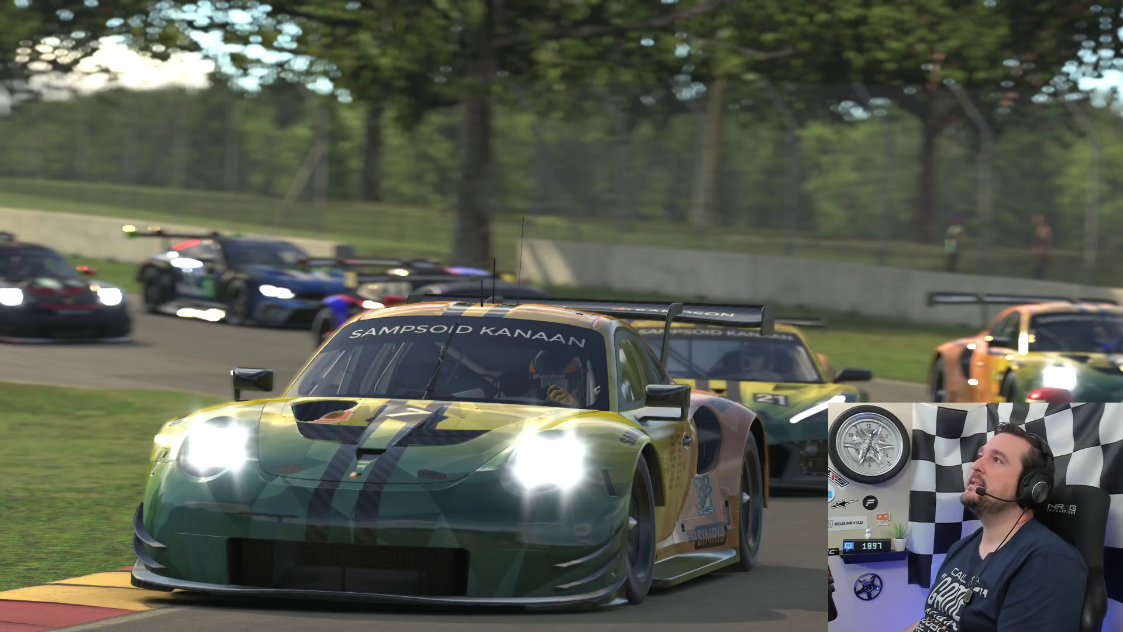
Show the game filter controls over the game and activate style 3
key("alt+F3")
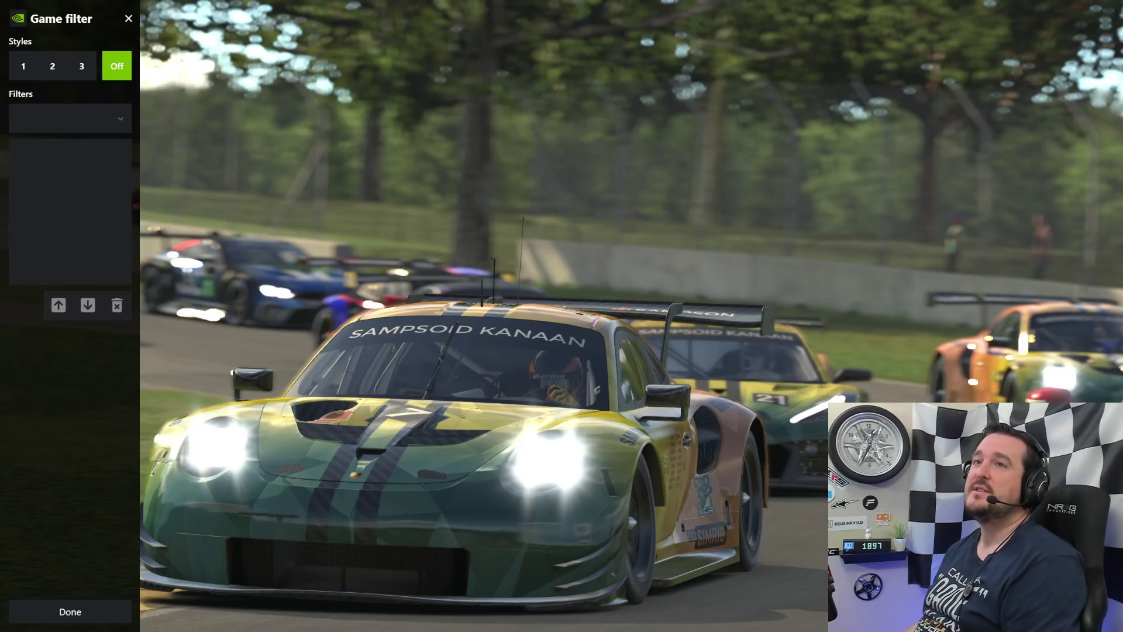
key("Left")
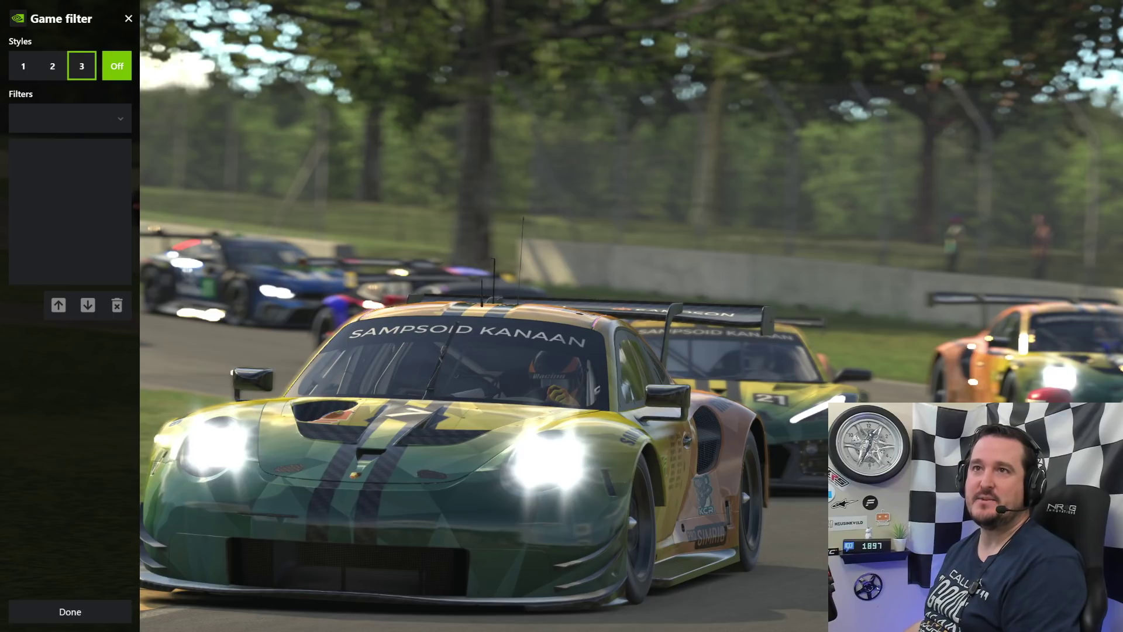
key("Return")
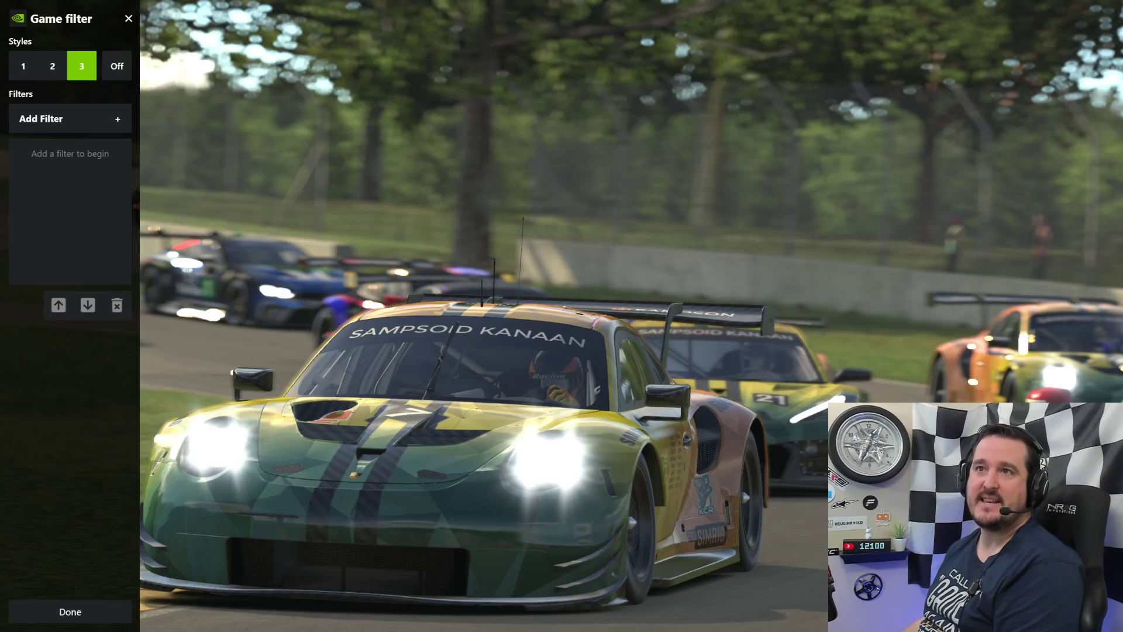
Add a Color filter to style 3 and expand its settings
left_click(70, 118)
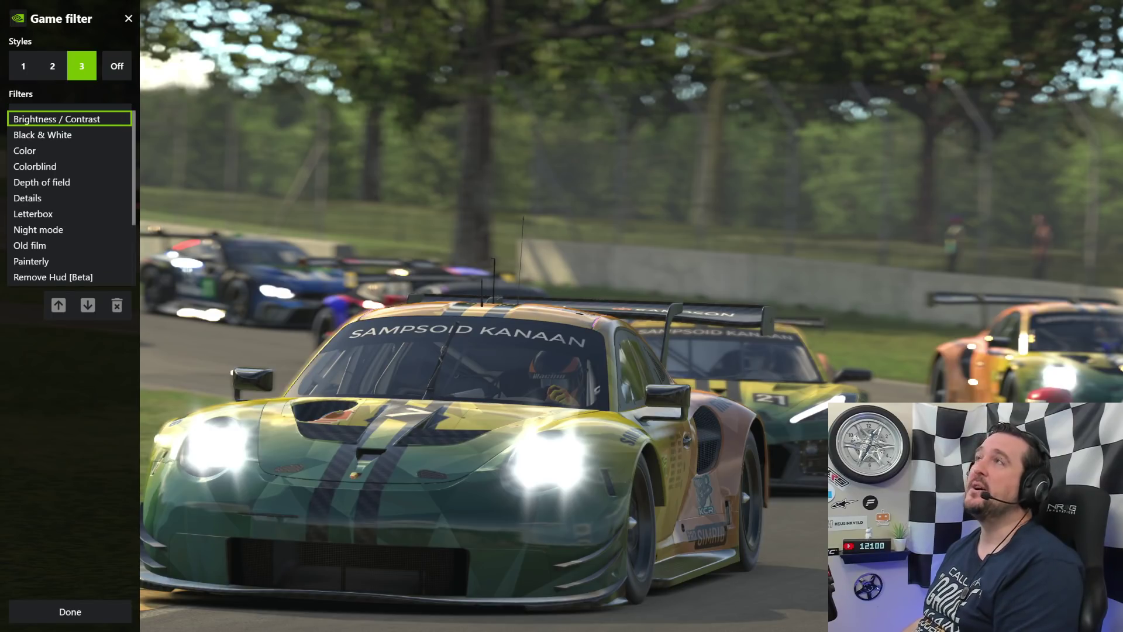
key("Down")
key("Down")
key("Down")
key("Down")
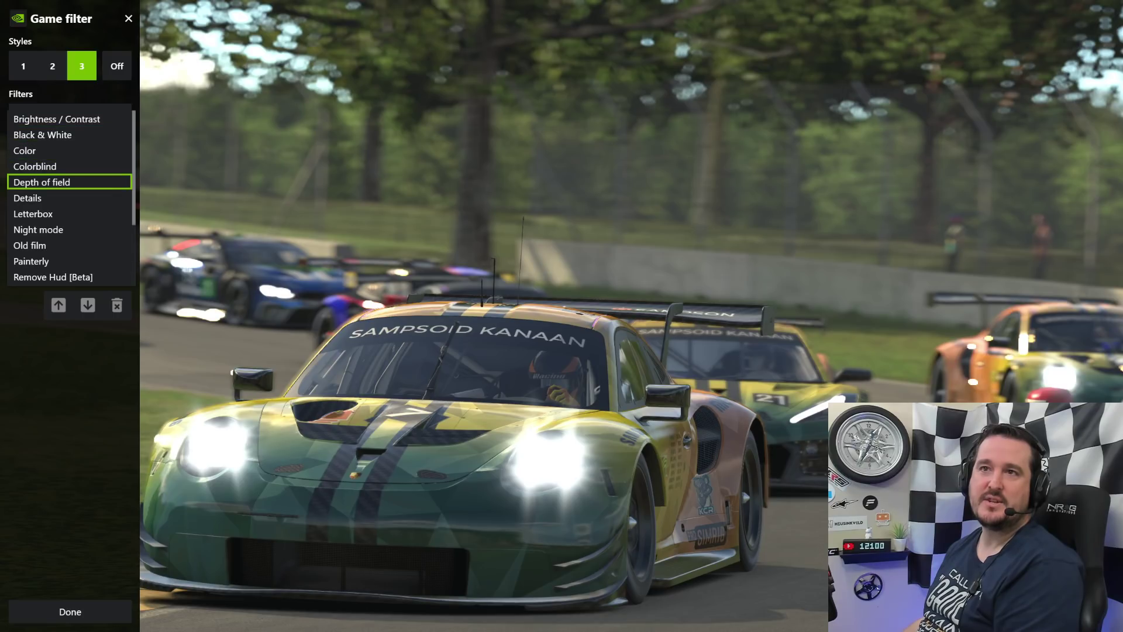
key("Up")
key("Up")
key("Return")
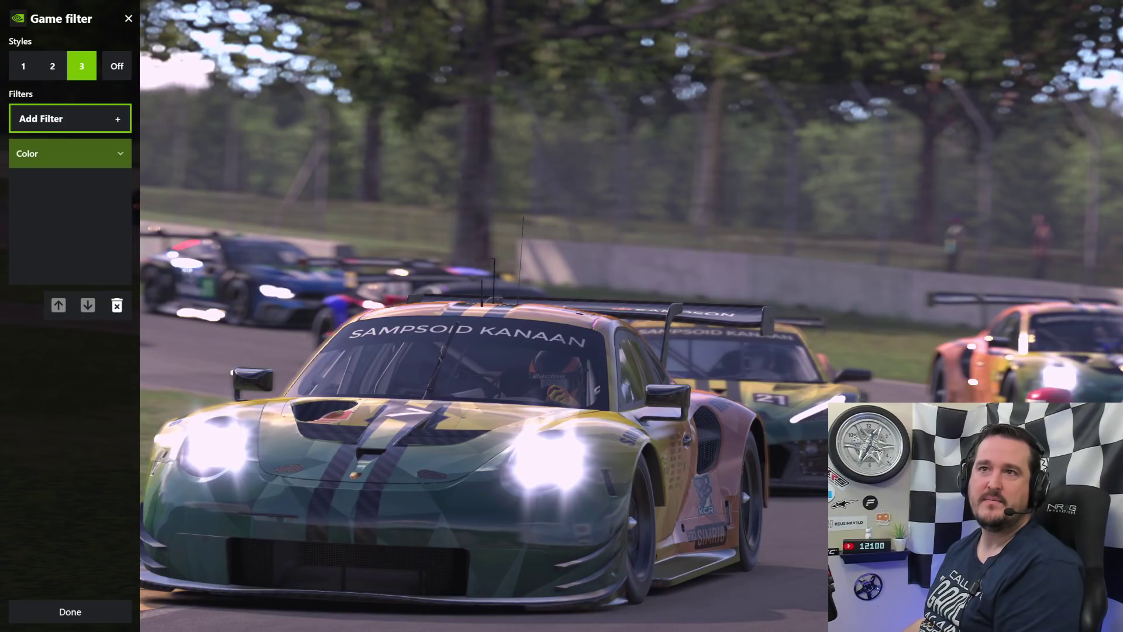
key("Down")
key("Return")
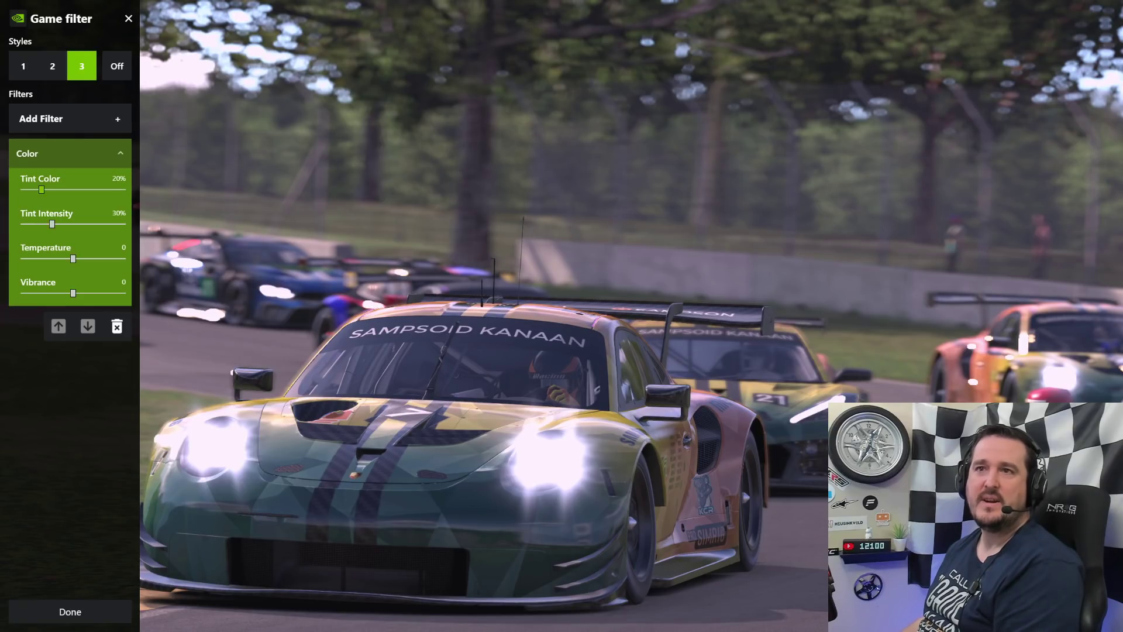
Try the Color filter's tint color at 0% and 20%
left_click_drag(41, 189, 108, 190)
key("Home")
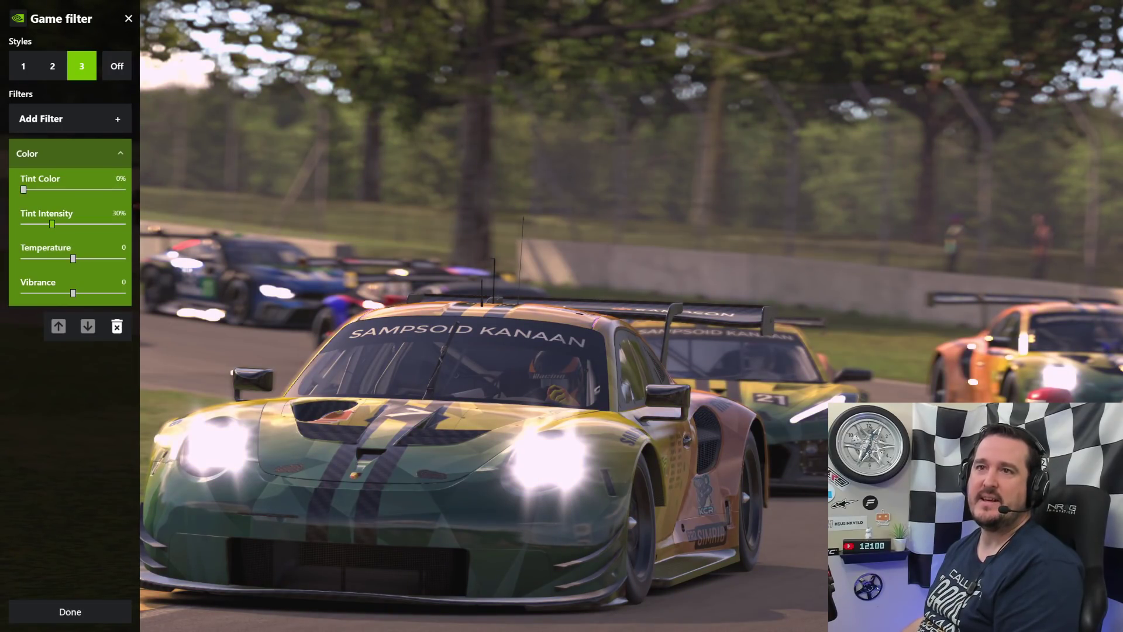
key("Right")
key("Right")
key("Right")
key("Right")
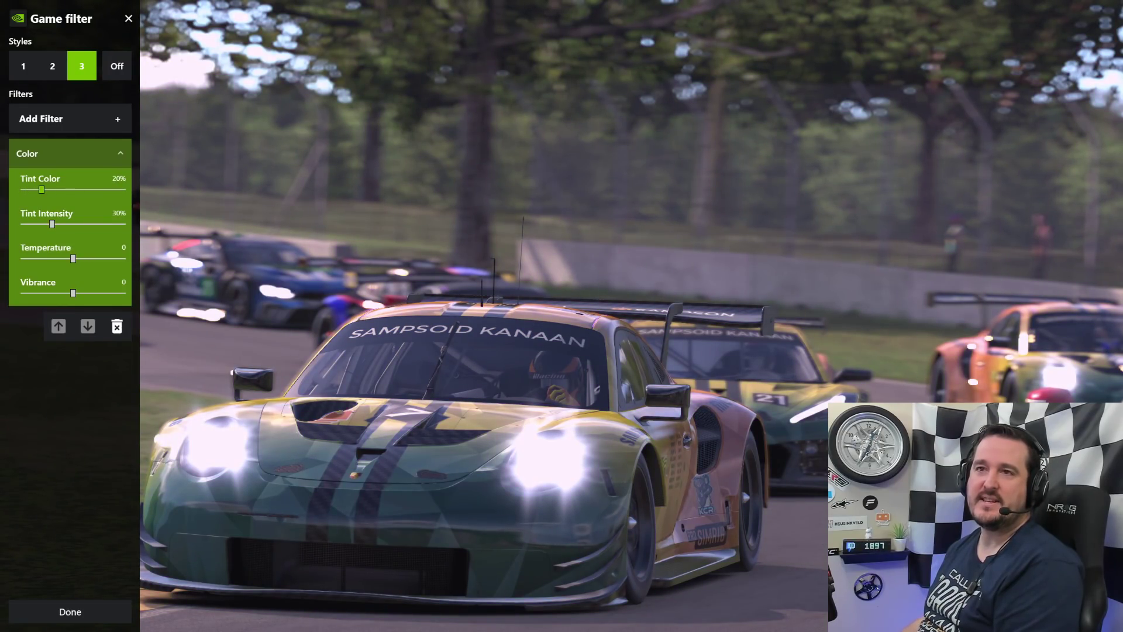
Try the Color filter with tint intensity at 100% and tint color at 36%
left_click_drag(52, 224, 122, 224)
key("Left")
key("Left")
key("Left")
key("Left")
key("Left")
key("Left")
key("Left")
key("Left")
key("Left")
key("Left")
key("Left")
key("Left")
key("Left")
mouse_move(41, 189)
left_mouse_down()
mouse_move(122, 189)
mouse_move(58, 189)
left_mouse_up()
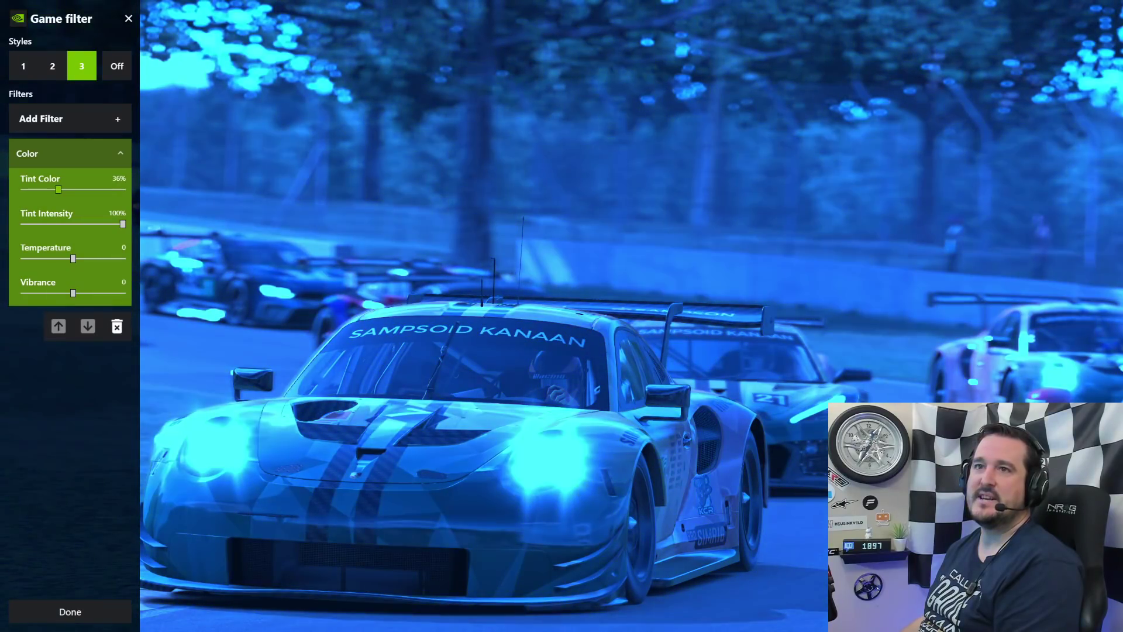
Set both the tint color and the tint intensity of the Color filter to 0%
key("Home")
key("Down")
key("Home")
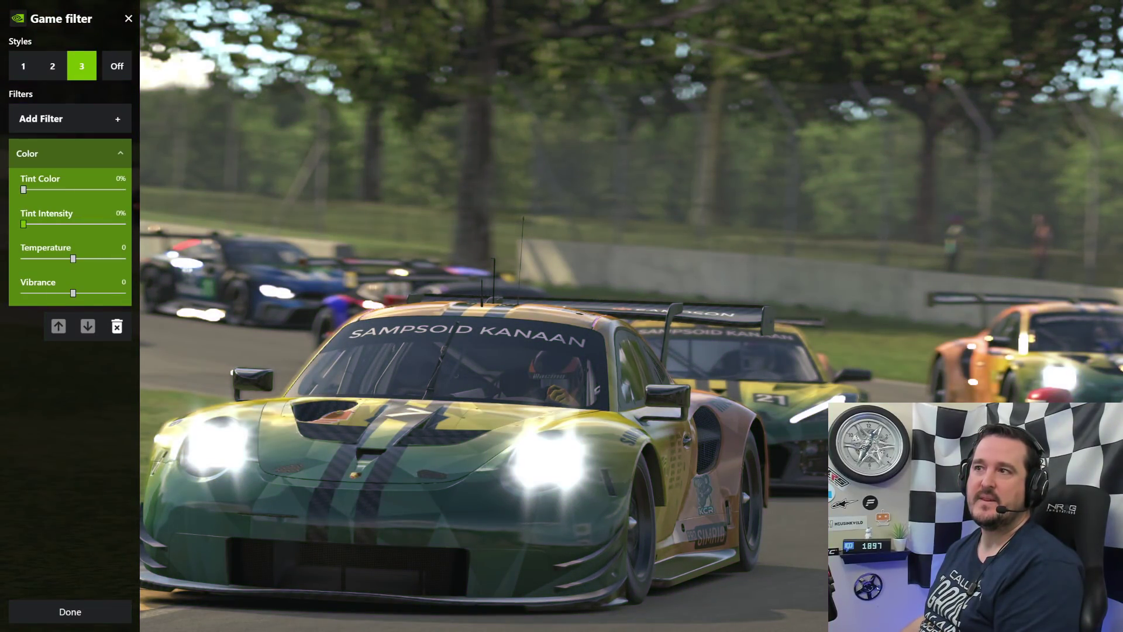
Set the Color filter's temperature to -6 and its vibrance to 6
key("Up")
key("Down")
key("Down")
key("Down")
key("Up")
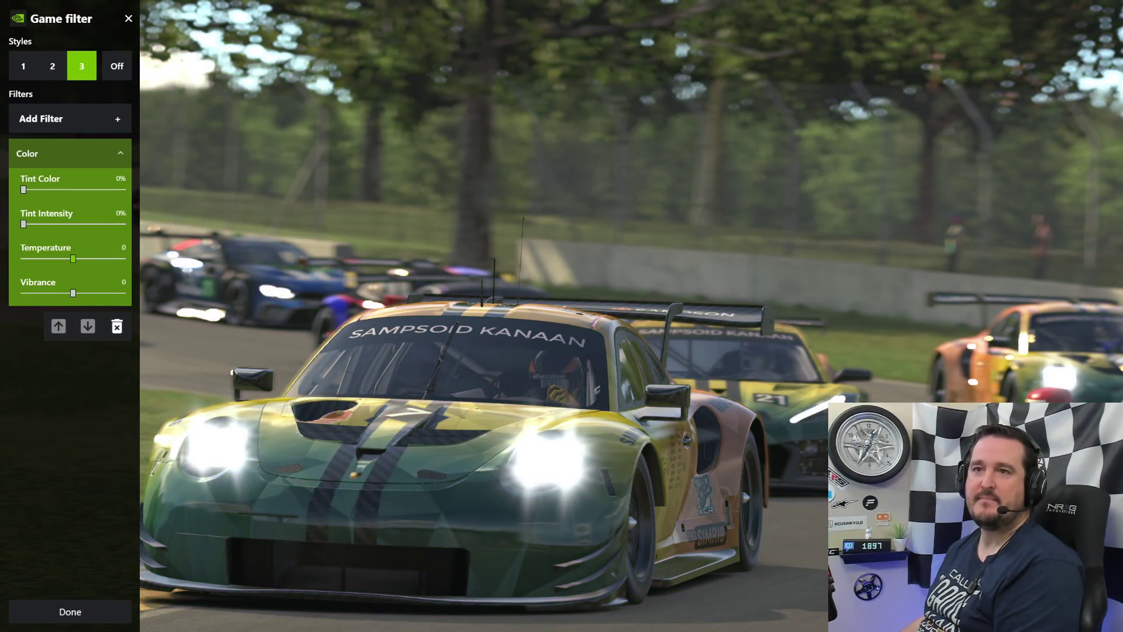
mouse_move(73, 259)
left_mouse_down()
mouse_move(34, 259)
mouse_move(122, 259)
mouse_move(61, 259)
mouse_move(73, 259)
left_mouse_up()
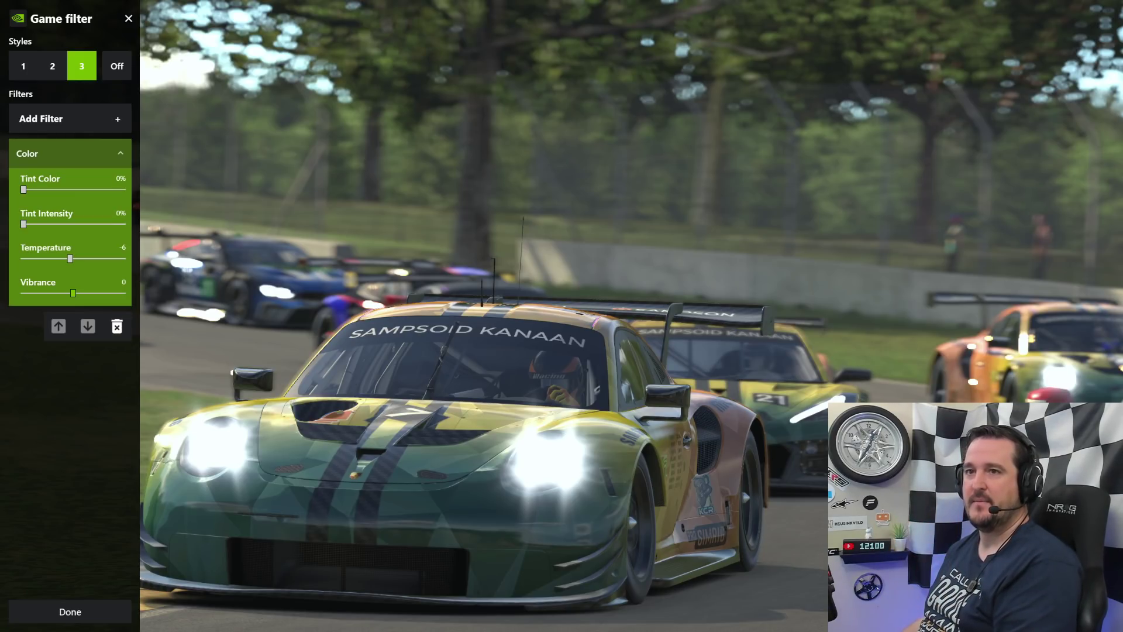
mouse_move(72, 293)
left_mouse_down()
mouse_move(123, 293)
mouse_move(35, 293)
mouse_move(83, 293)
mouse_move(73, 293)
left_mouse_up()
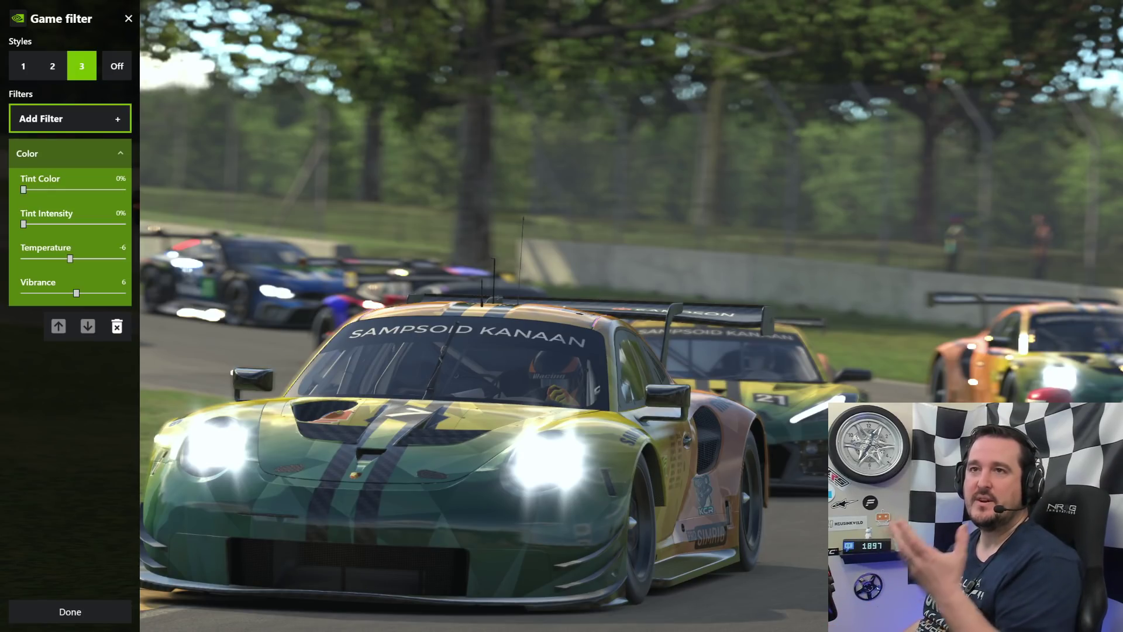
Add a Brightness / Contrast filter to style 3
left_click(69, 118)
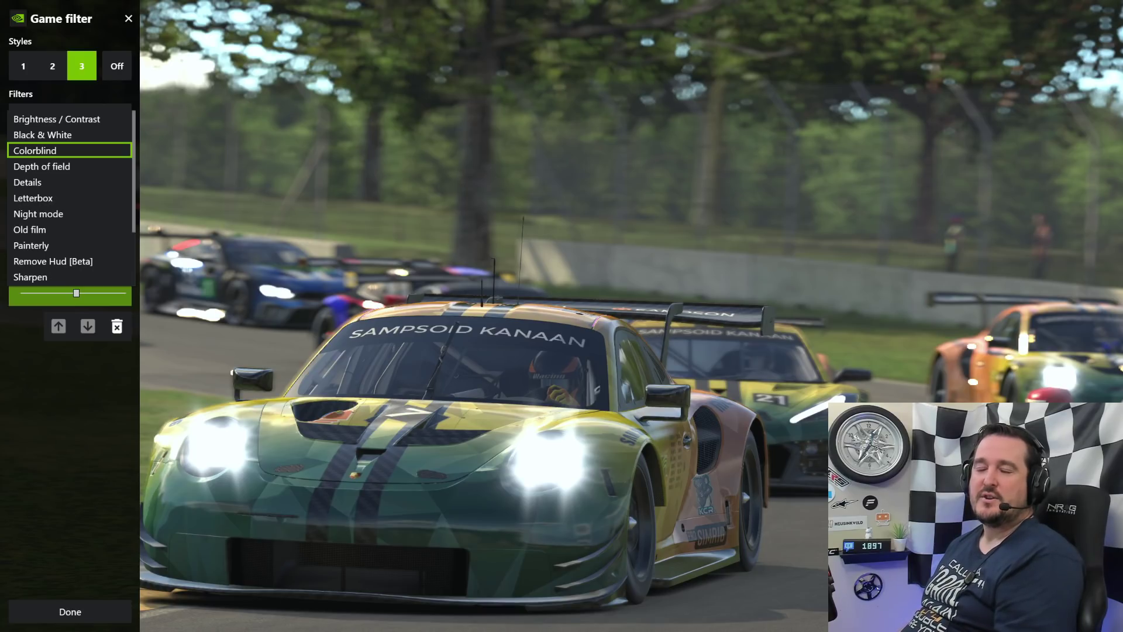
scroll(70, 150, "down", 1)
scroll(69, 150, "up", 1)
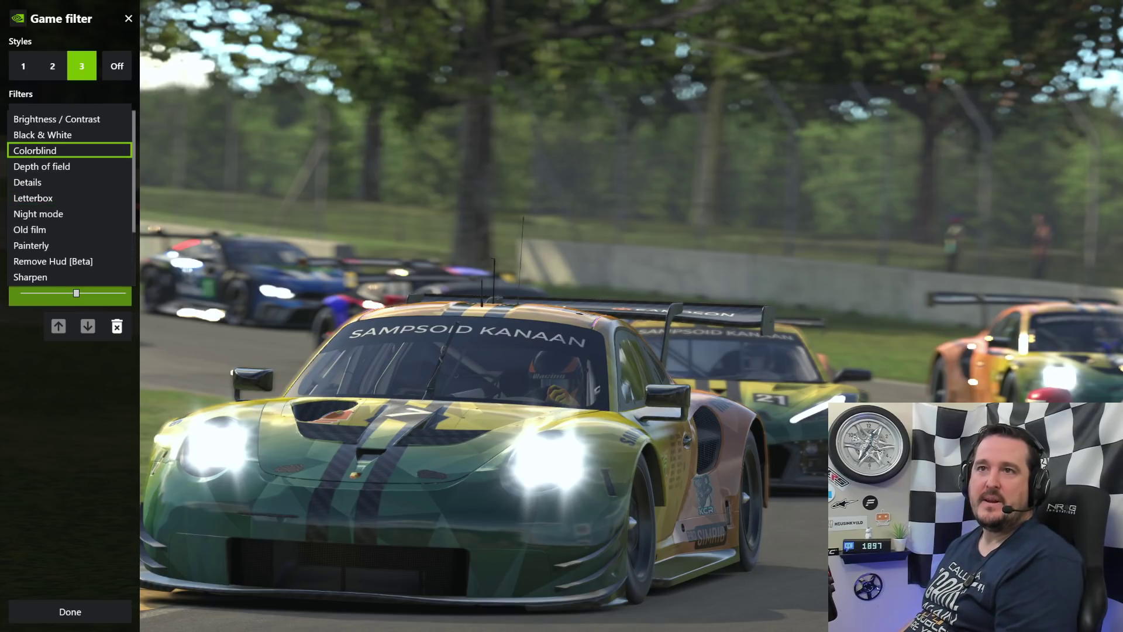
key("Up")
key("Up")
key("Return")
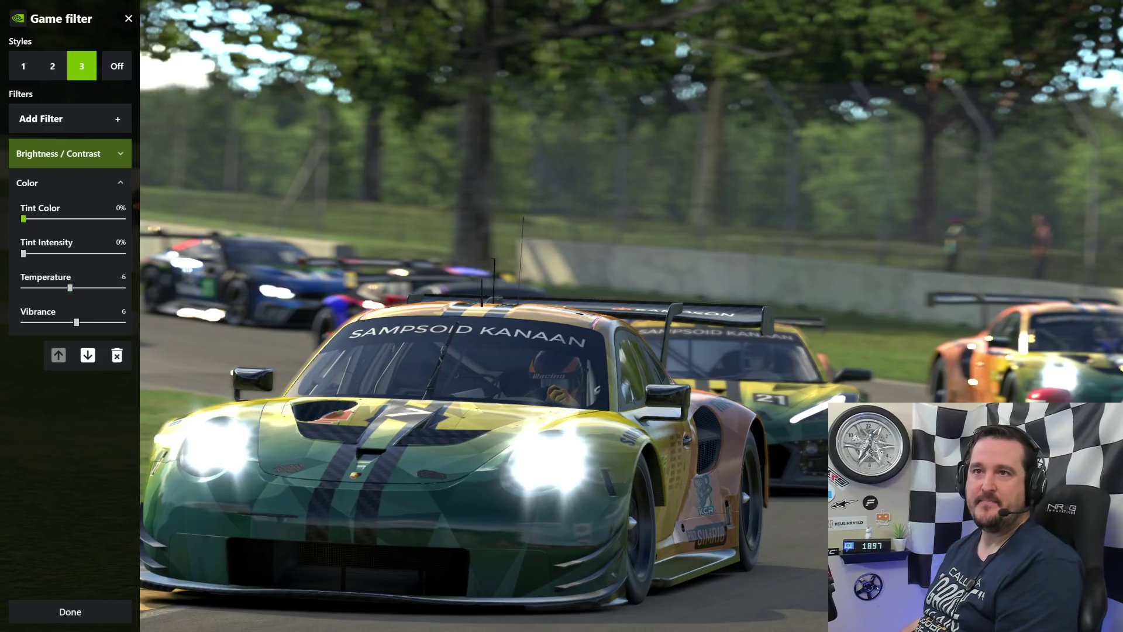
Collapse the Color filter and expand the Brightness / Contrast filter's settings
key("Down")
key("Return")
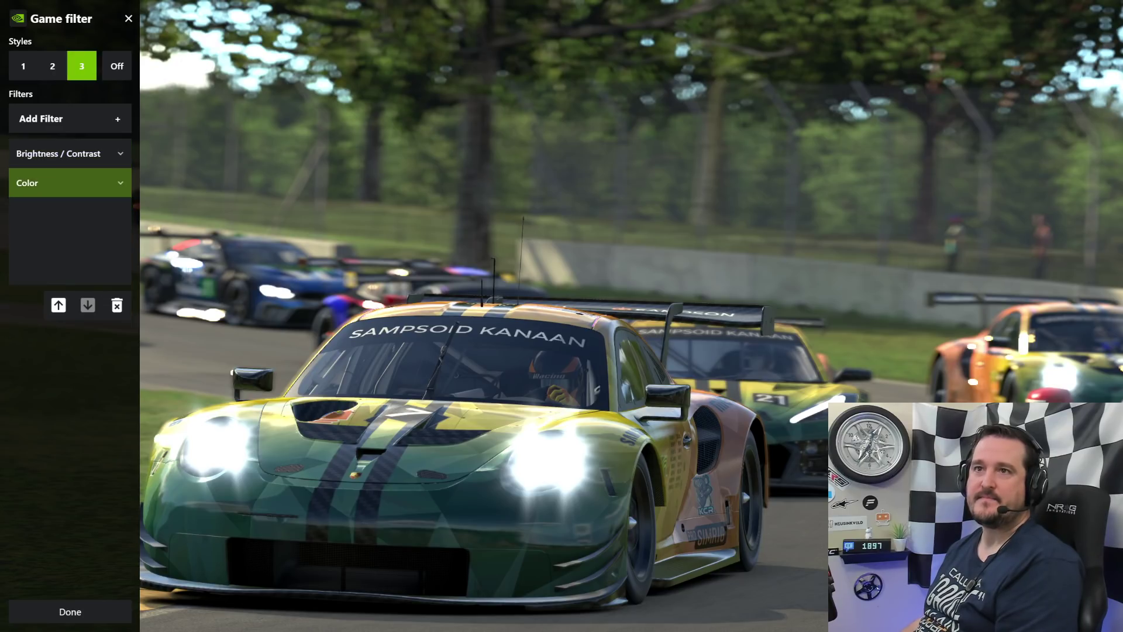
key("Up")
key("Return")
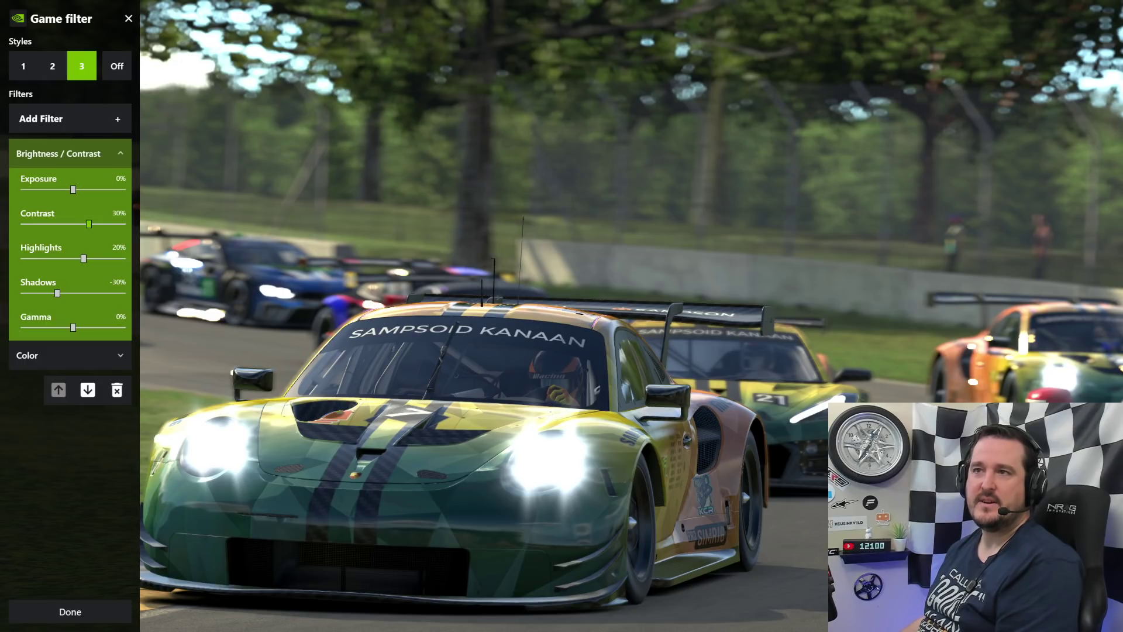
Preview the Brightness / Contrast filter's contrast at -100% and sweep it gradually up to 48%
left_click_drag(89, 224, 23, 224)
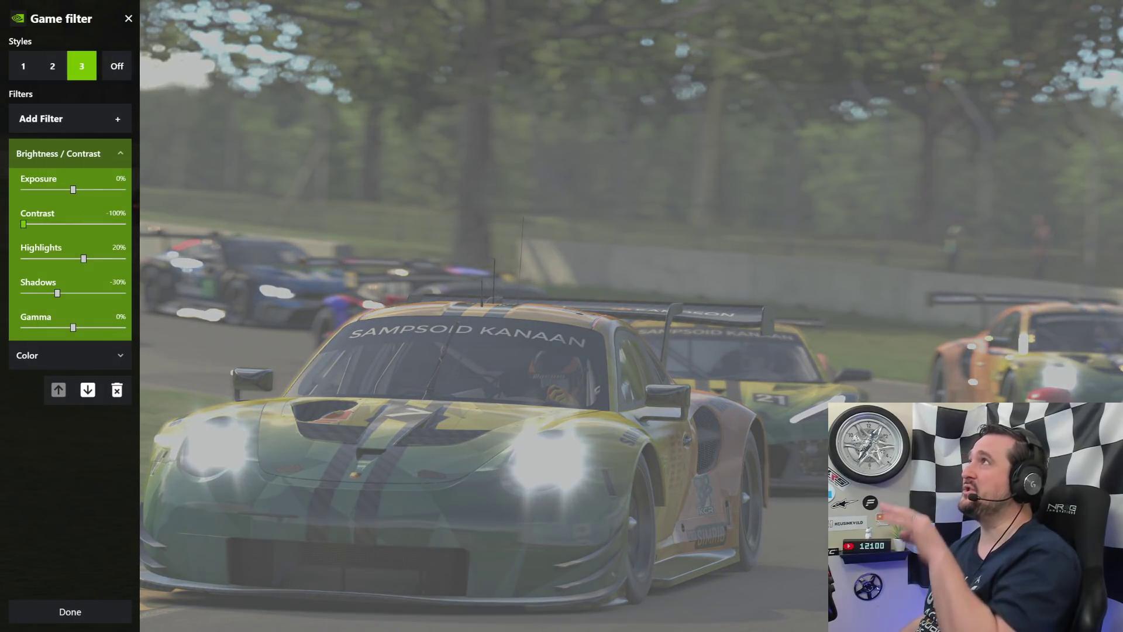
left_click_drag(24, 224, 24, 224)
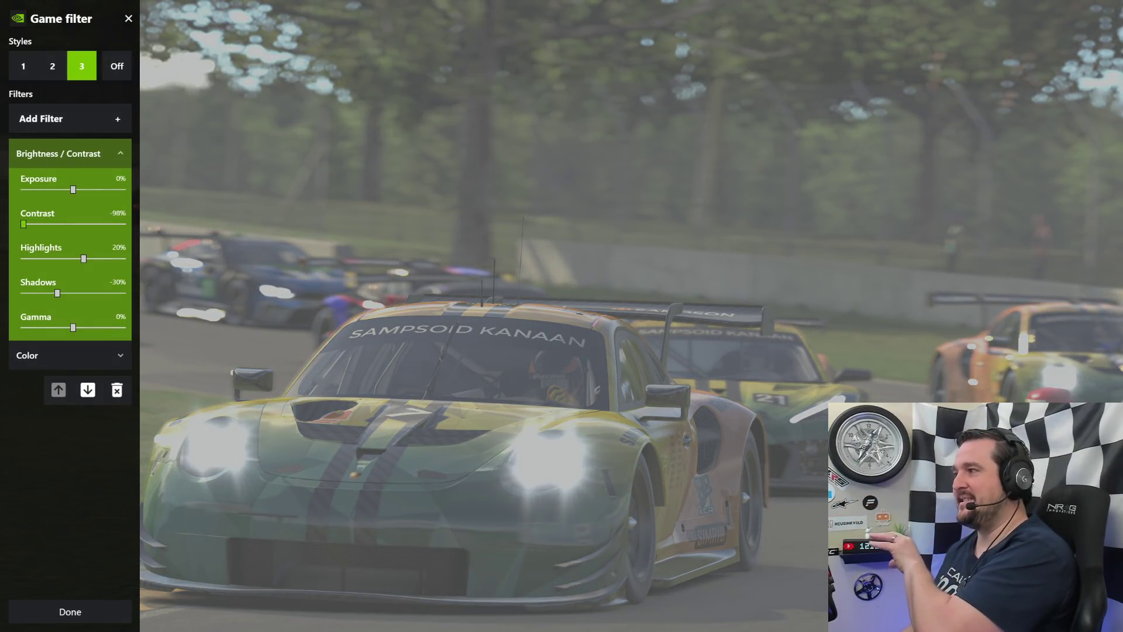
key("Right")
key("Right")
key("Right")
key("Right")
key("Right")
key("Right")
key("Right")
key("Right")
key("Right")
key("Right")
key("Right")
key("Right")
key("Right")
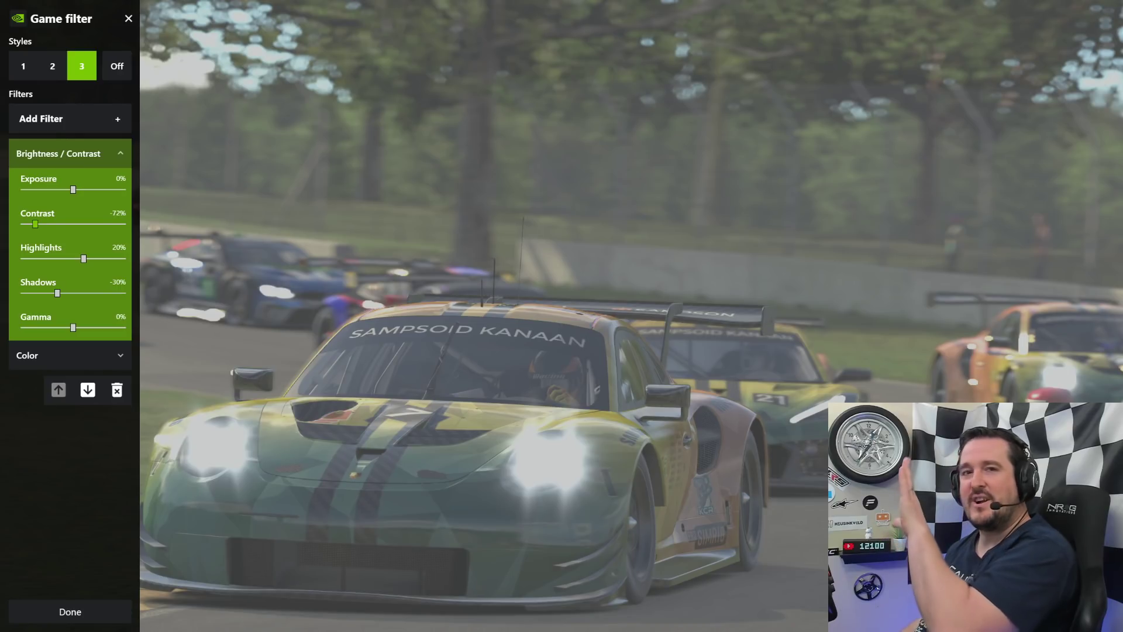
key("Right")
key("Right")
key("Right")
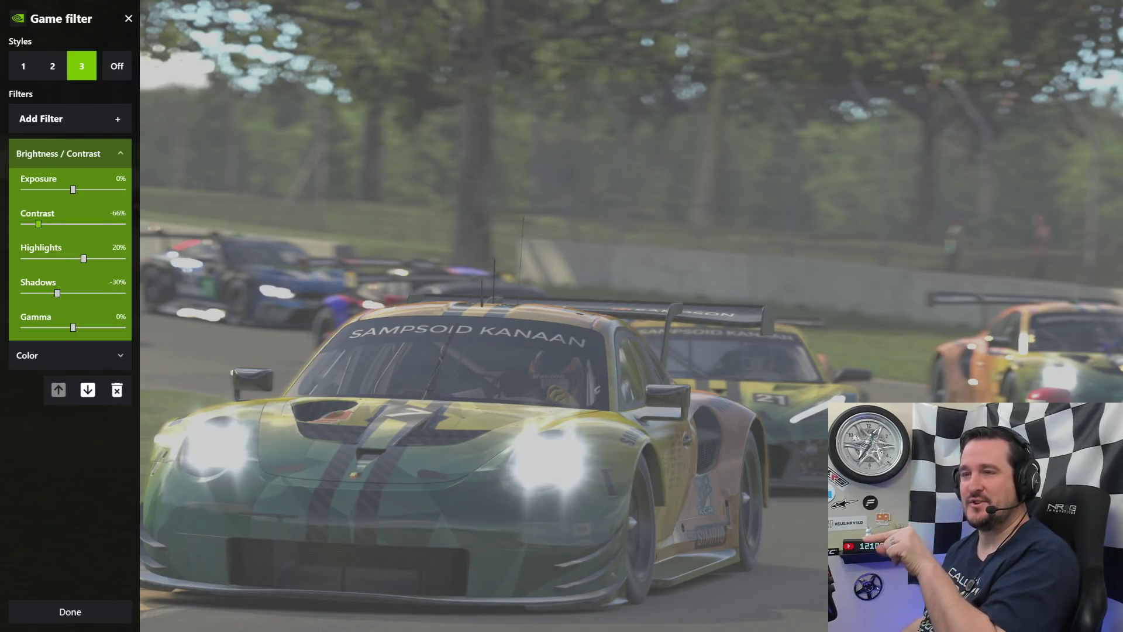
key("Right")
key("Right")
key("Right")
key("Right")
key("Right")
key("Right")
key("Right")
key("Right")
key("Right")
key("Right")
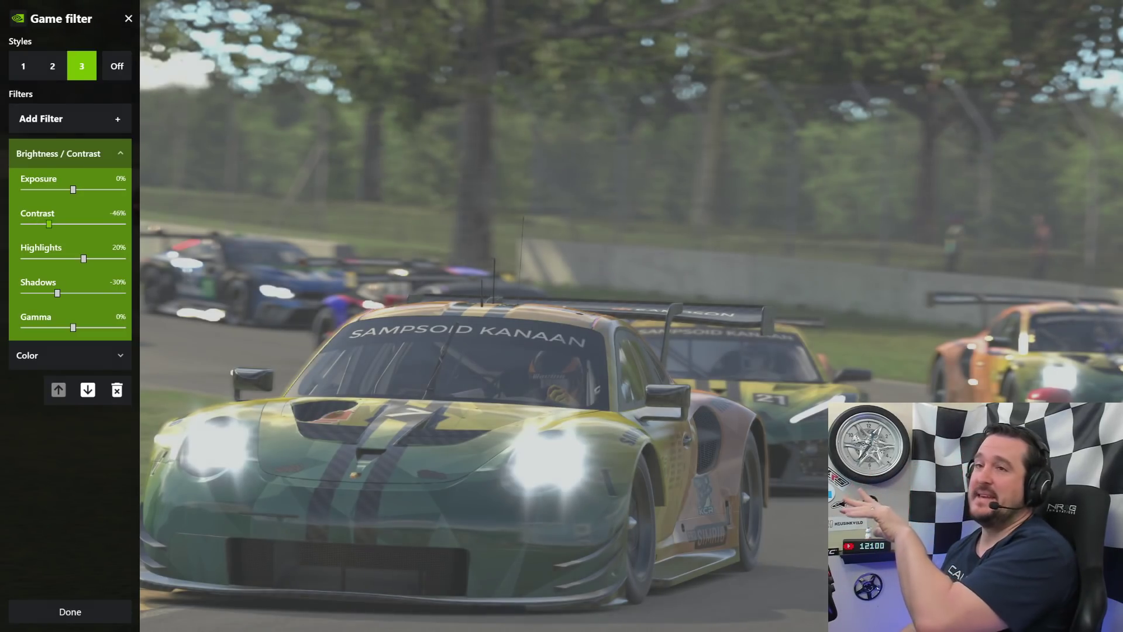
key("Right")
key("Right")
key("Right")
key("Right")
key("Right")
key("Right")
key("Right")
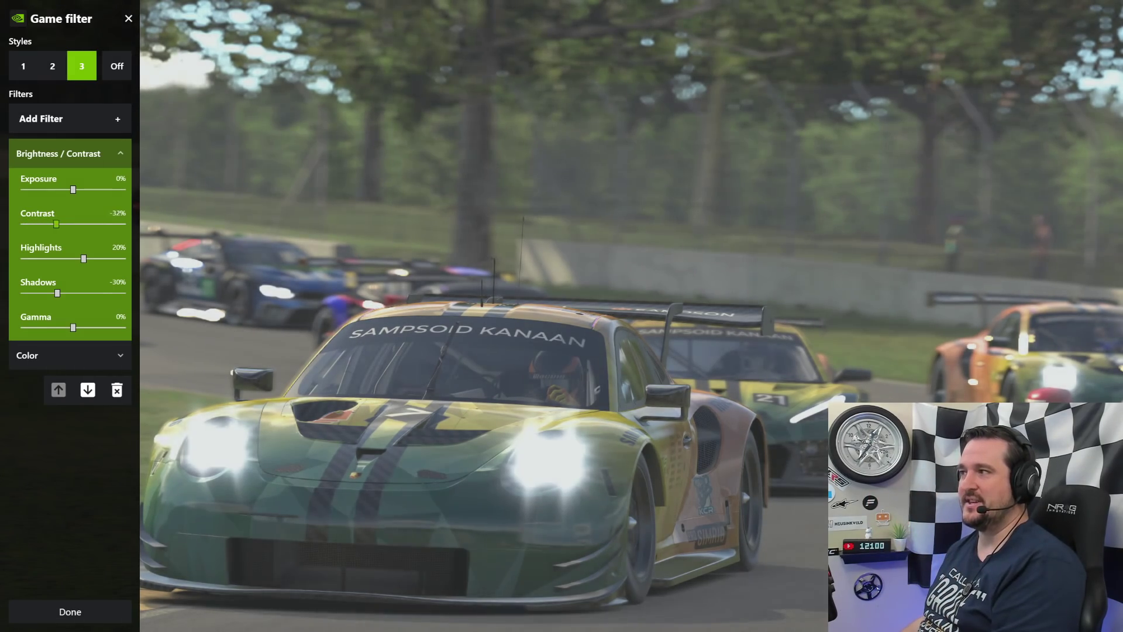
key("Right")
key("Right")
key("Right")
key("Right")
key("Right")
key("Right")
key("Right")
key("Right")
key("Right")
key("Right")
key("Right")
key("Right")
key("Right")
key("Right")
key("Right")
key("Right")
key("Right")
key("Right")
key("Right")
key("Right")
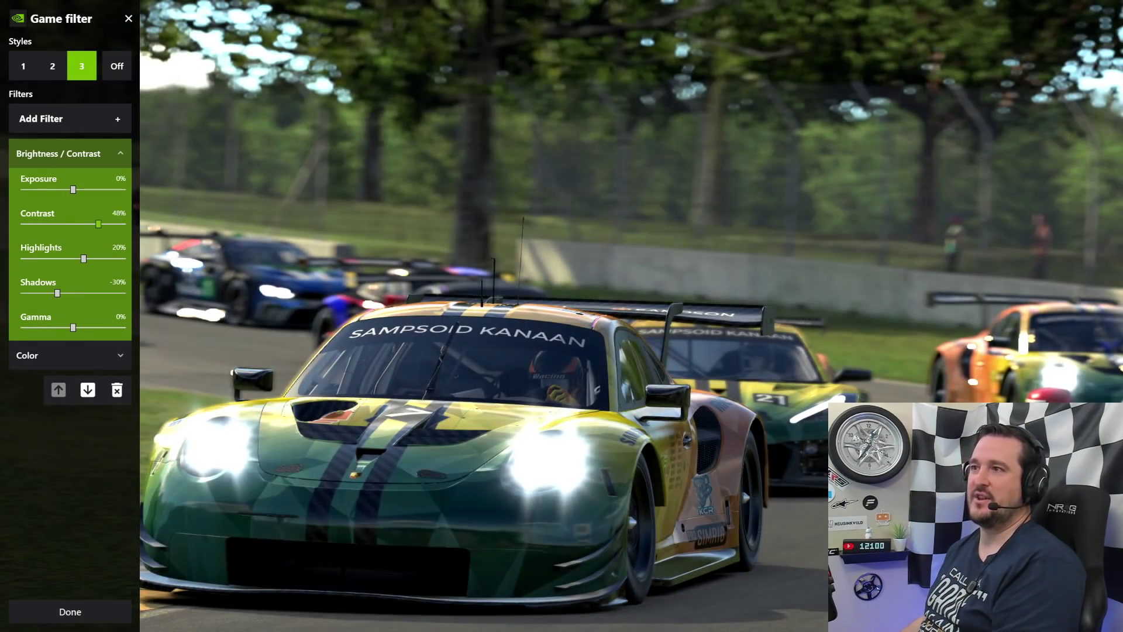
Fine-tune the Brightness / Contrast filter's contrast to 22%
key("Left")
key("Left")
key("Left")
key("Left")
key("Left")
key("Left")
key("Left")
key("Left")
key("Left")
key("Left")
key("Left")
key("Left")
key("Left")
key("Left")
key("Left")
key("Left")
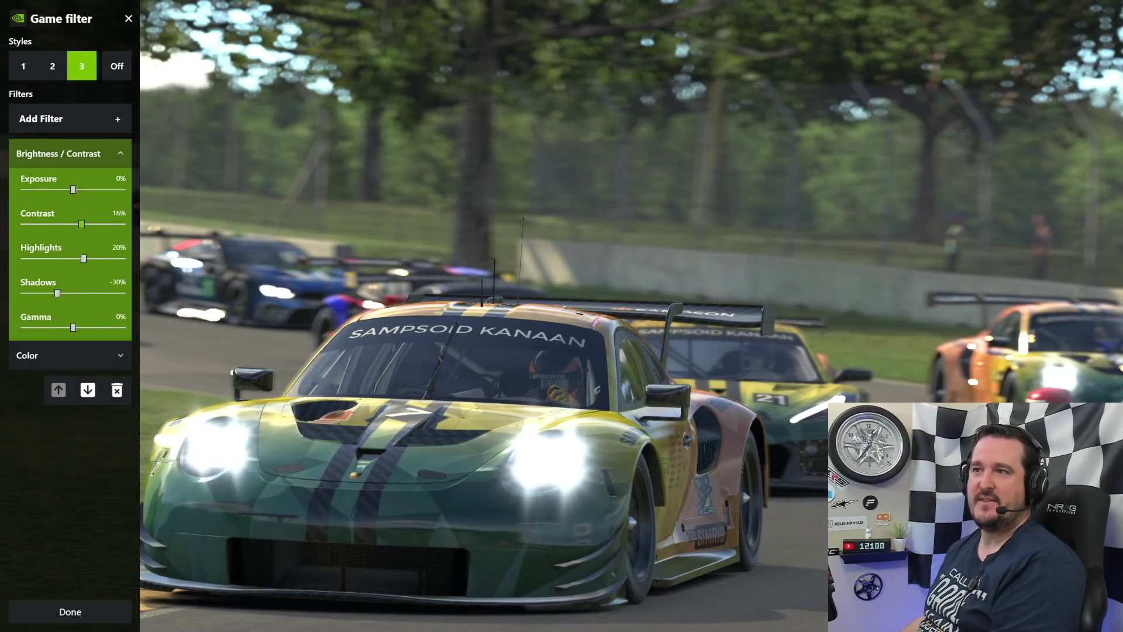
key("Right")
key("Right")
key("Right")
key("Right")
key("Right")
key("Right")
key("Left")
key("Left")
key("Left")
key("Left")
key("Left")
key("Left")
key("Left")
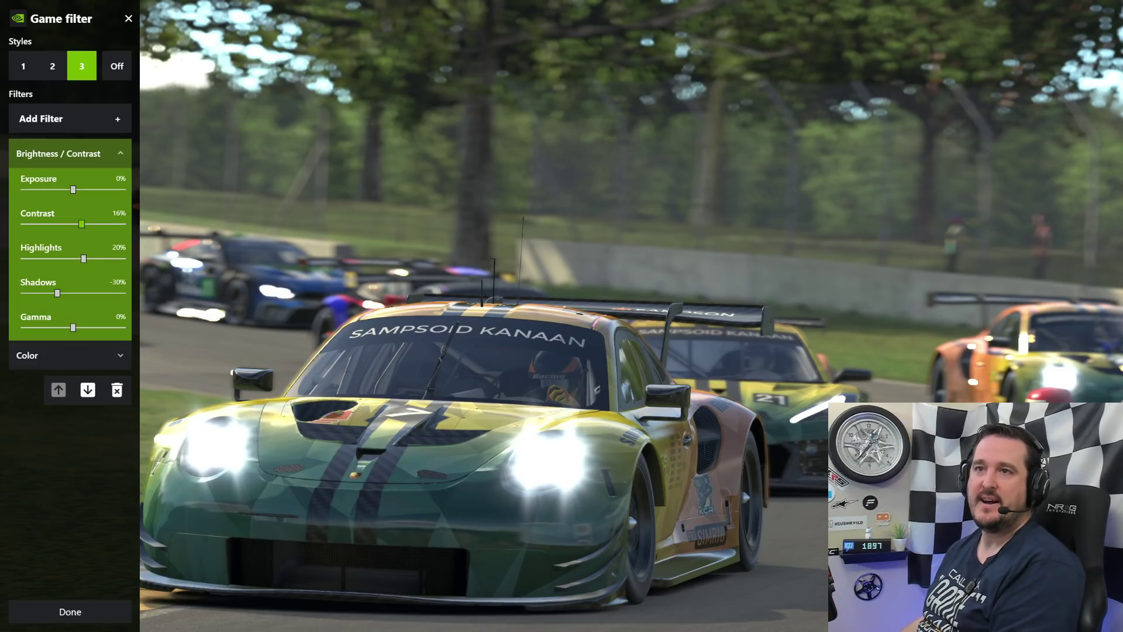
mouse_move(82, 224)
left_mouse_down()
mouse_move(72, 224)
mouse_move(118, 224)
mouse_move(81, 224)
left_mouse_up()
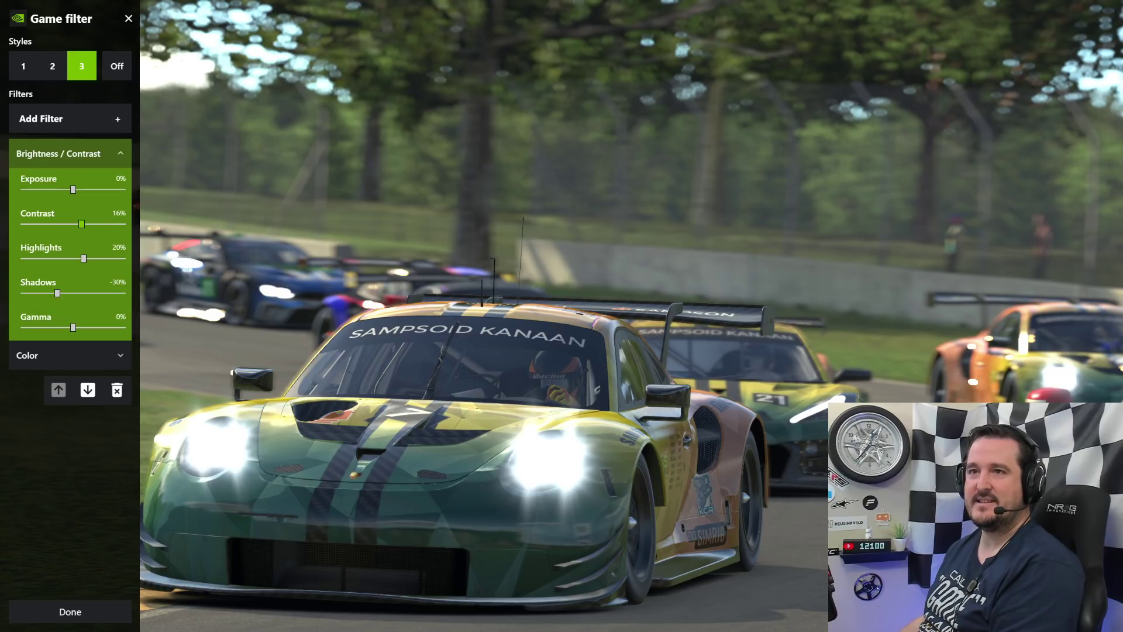
left_click_drag(81, 224, 82, 225)
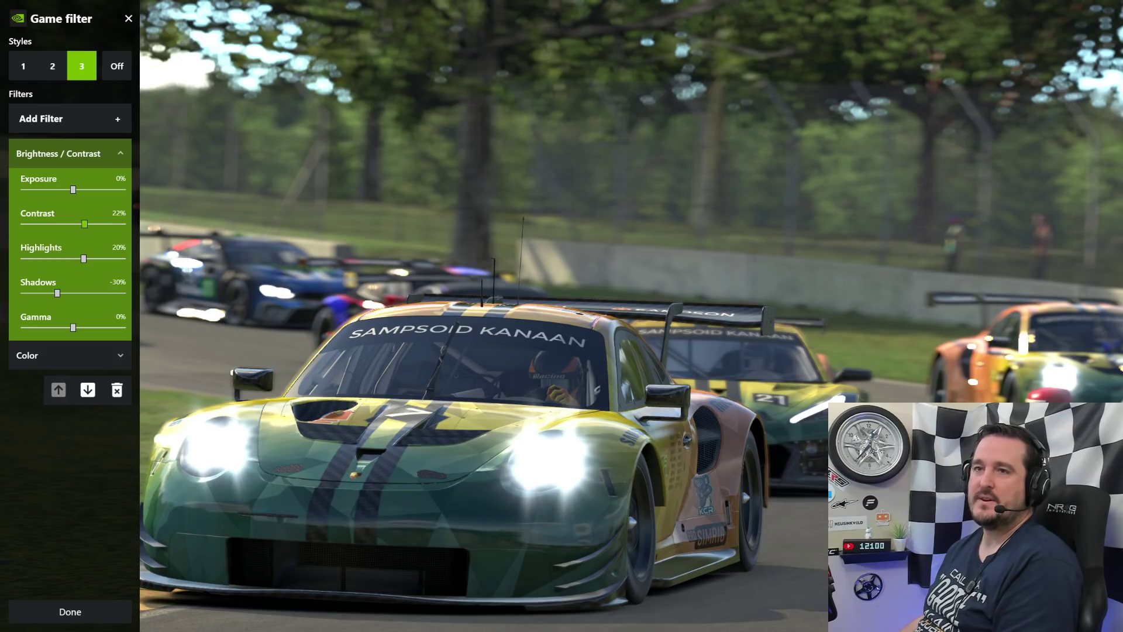
Try the Brightness / Contrast filter's highlights at -100% and raise them back to 20%
left_click_drag(83, 259, 47, 259)
key("Left")
key("Left")
key("Left")
key("Left")
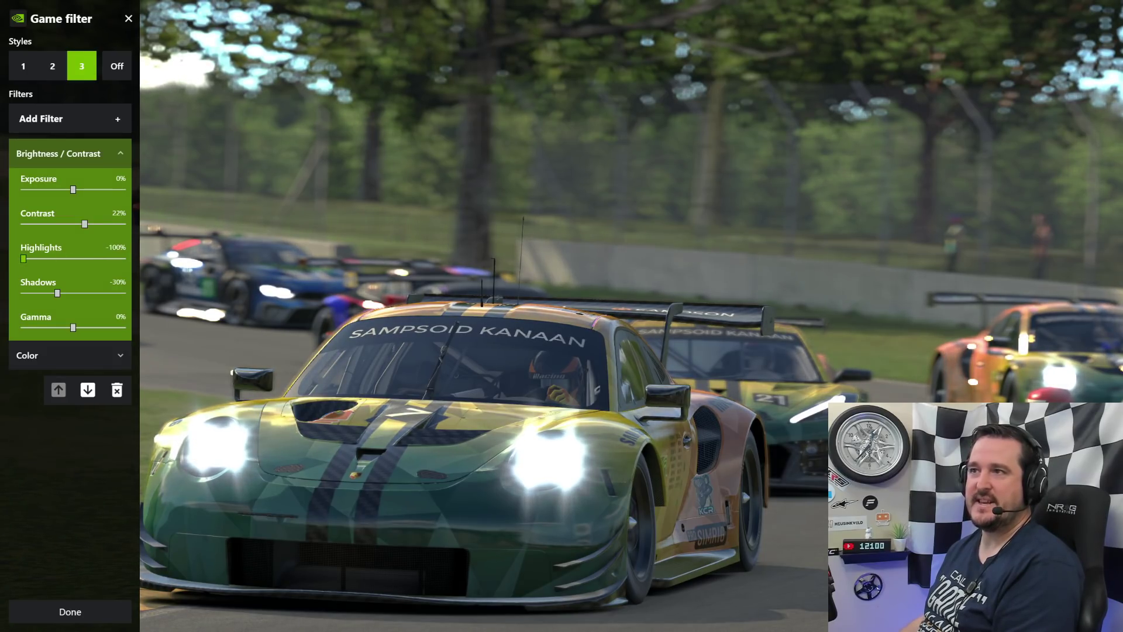
key("Right")
key("Right")
key("Right")
key("Right")
key("Right")
key("Right")
key("Right")
key("Right")
key("Right")
key("Right")
key("Right")
key("Right")
key("Right")
key("Right")
key("Right")
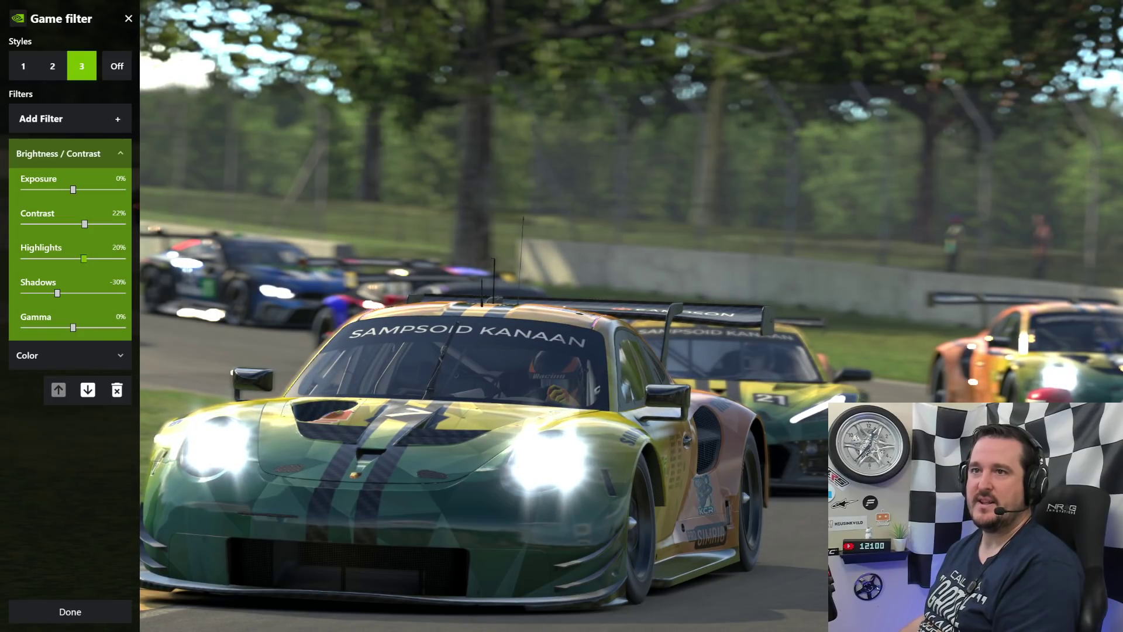
Set the Brightness / Contrast filter's highlights to 8%
key("Left")
key("Left")
key("Left")
key("Left")
key("Left")
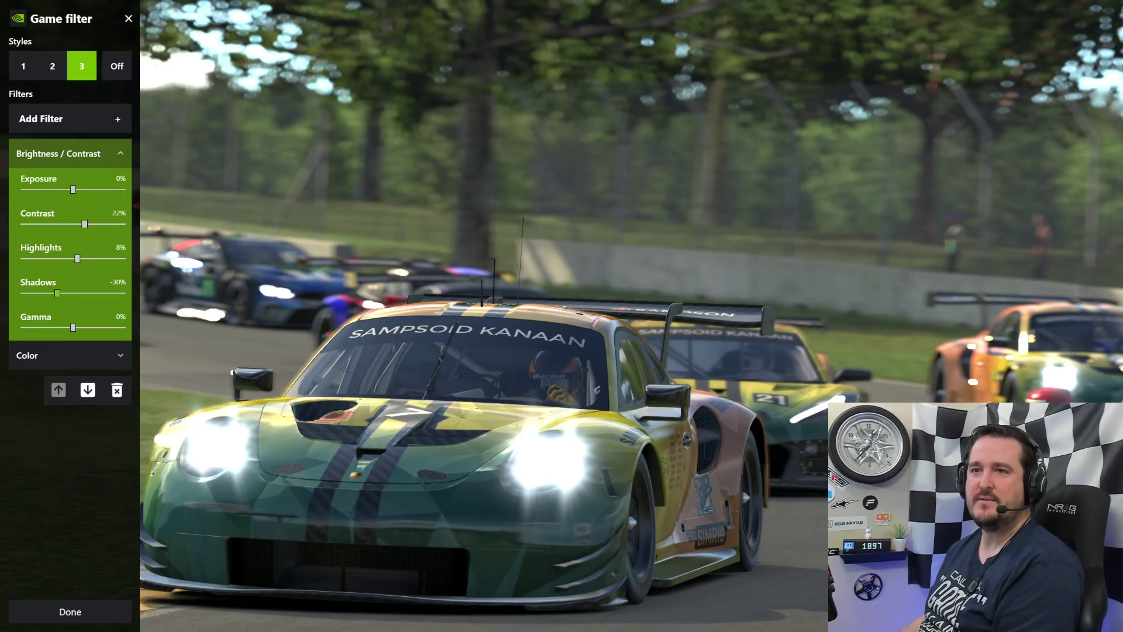
Try the Brightness / Contrast filter's shadows at 56% and settle on 8%
key("Right")
key("Right")
key("Right")
key("Right")
key("Right")
key("Right")
key("Right")
key("Right")
key("Right")
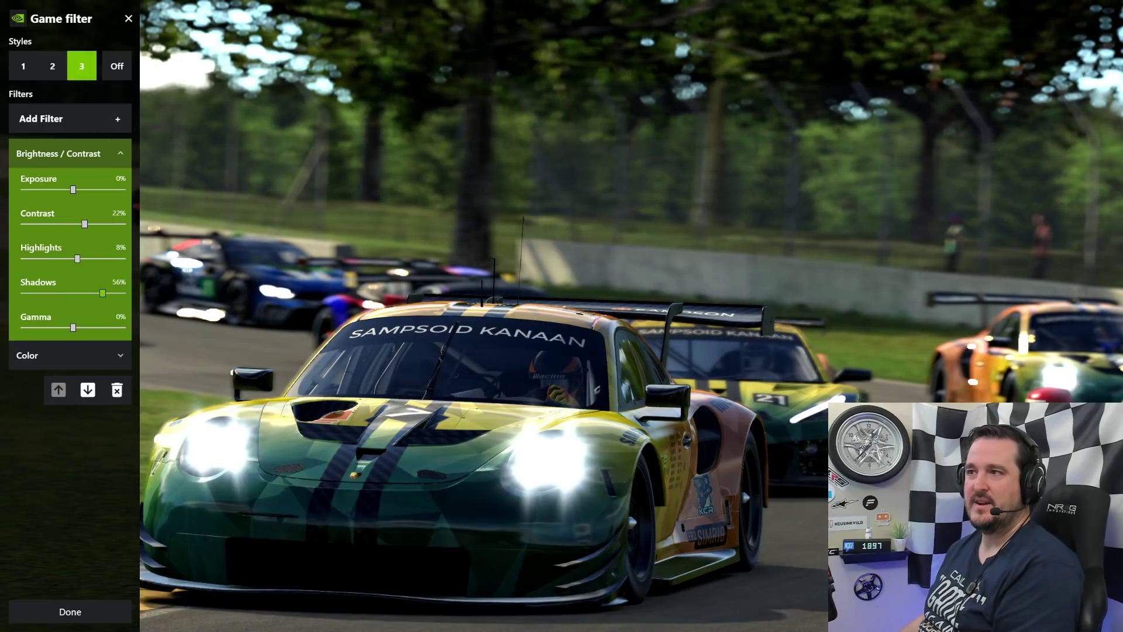
left_click_drag(102, 293, 73, 293)
key("Right")
key("Right")
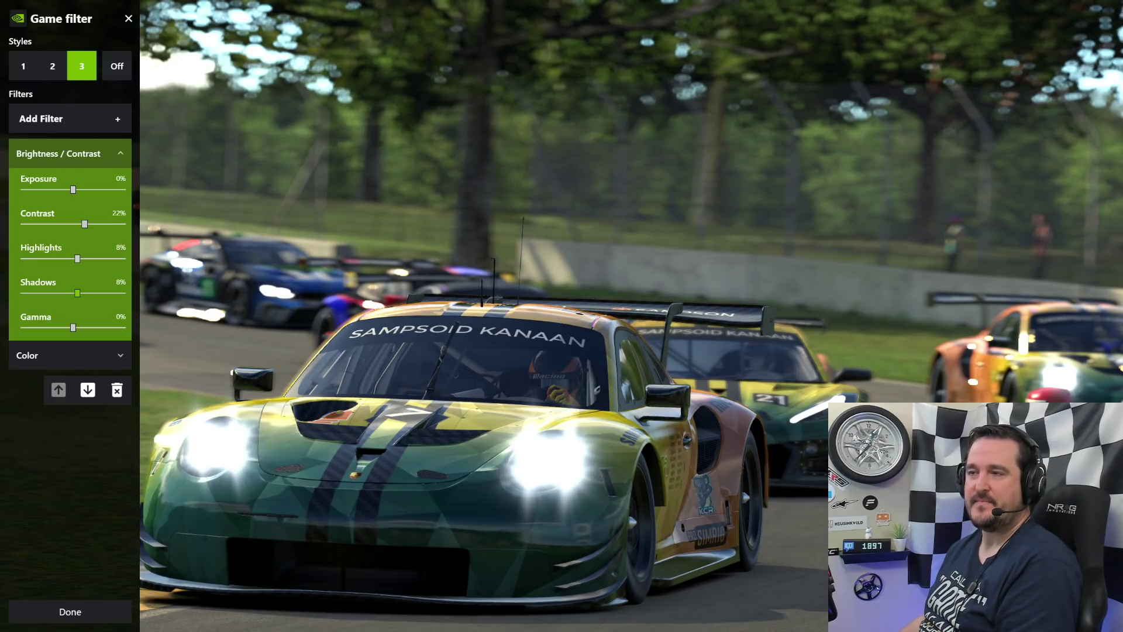
Try the Brightness / Contrast filter's gamma at -16% and return it to 0%
key("Up")
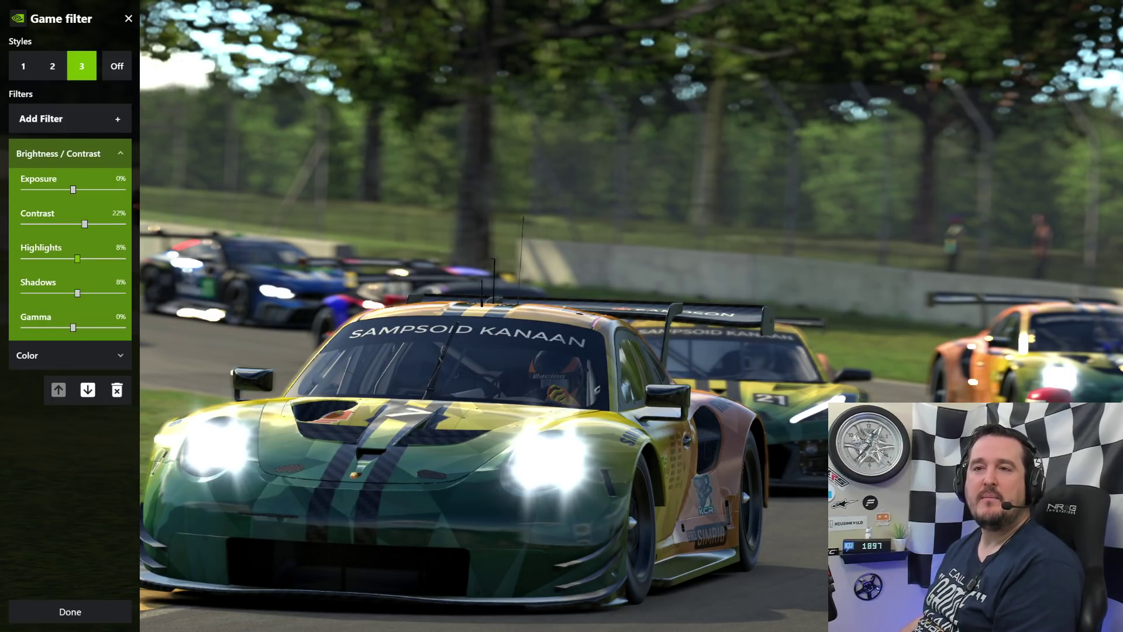
key("Down")
key("Down")
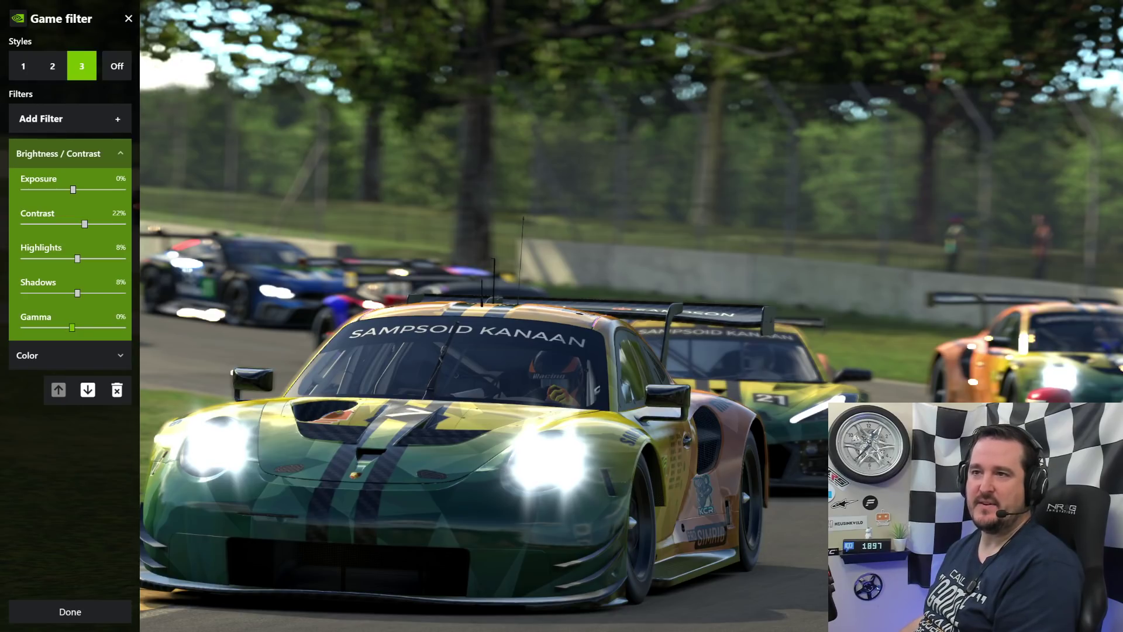
key("Left")
key("Left")
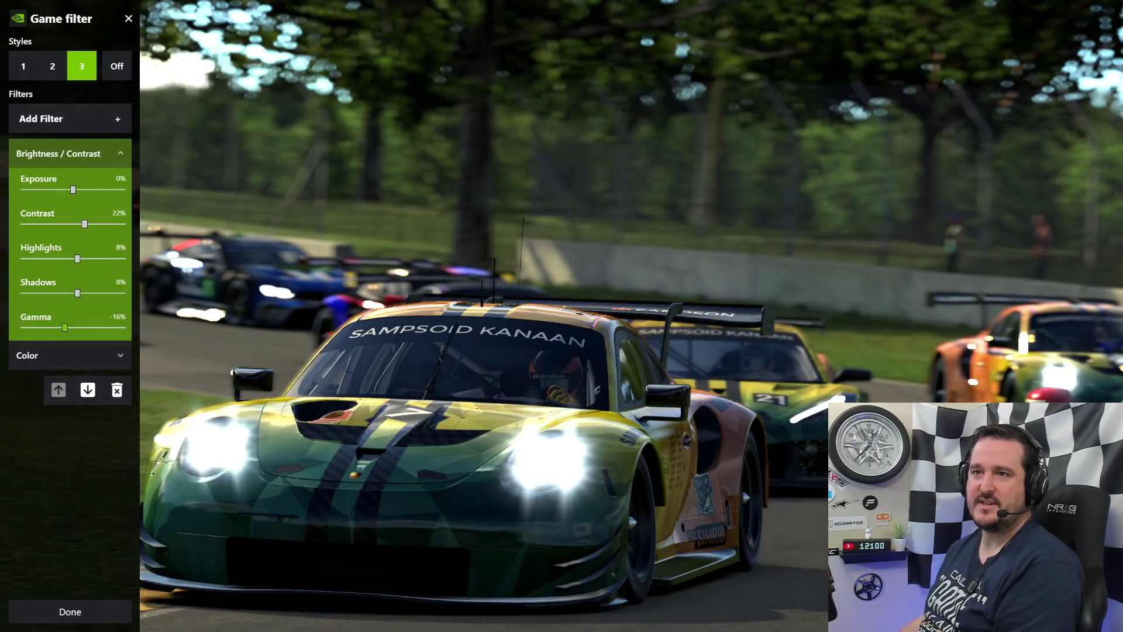
key("Right")
key("Right")
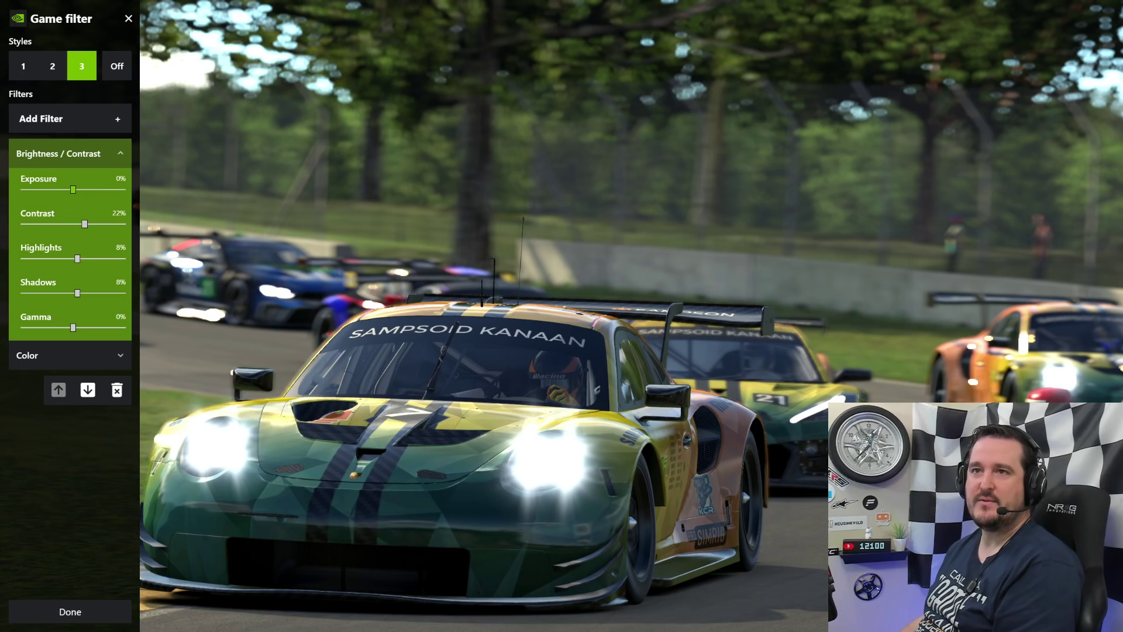
Set the Brightness / Contrast filter's exposure to 2% and collapse the filter's settings
mouse_move(73, 189)
left_mouse_down()
mouse_move(113, 189)
mouse_move(60, 189)
mouse_move(98, 189)
mouse_move(79, 189)
left_mouse_up()
key("Left")
key("Left")
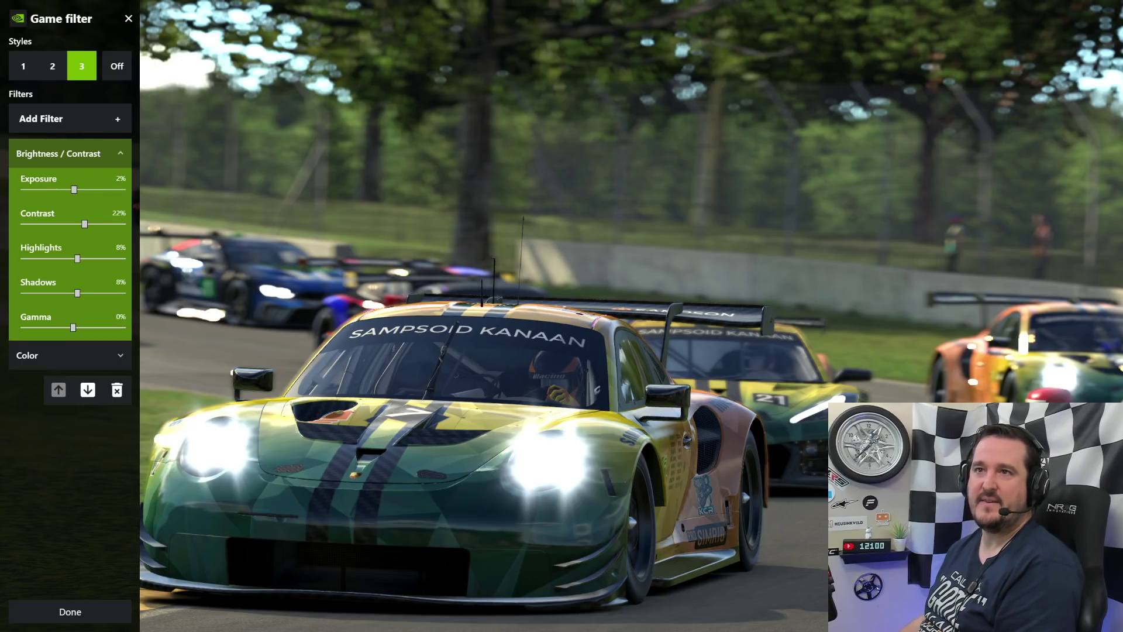
left_click(70, 153)
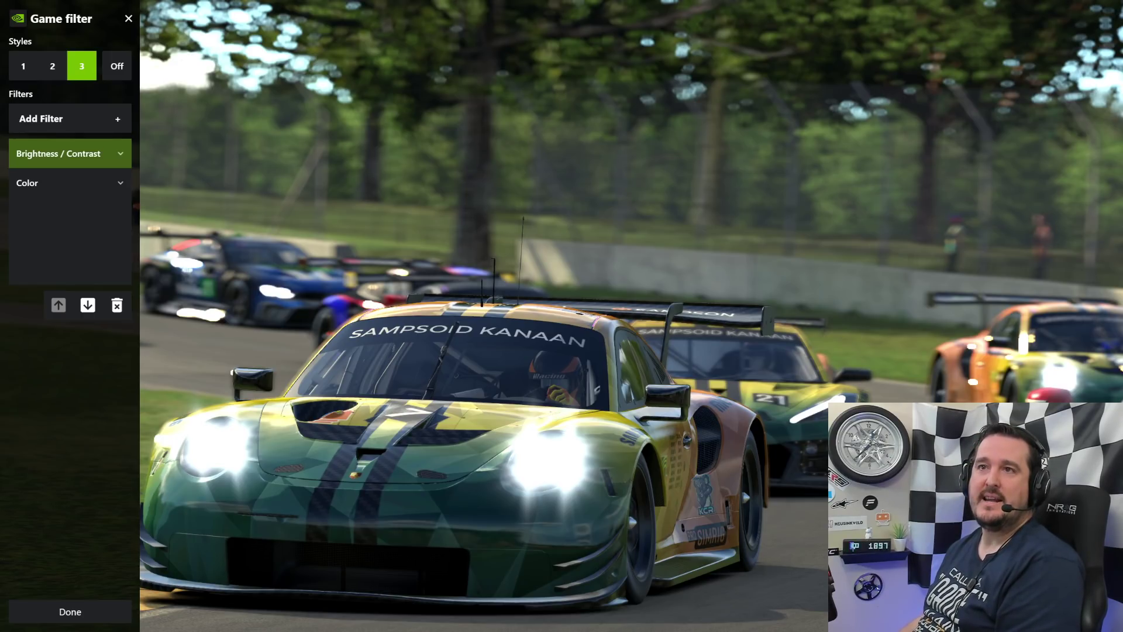
Add a Sharpen filter to style 3 and expand its settings
left_click(70, 119)
key("Return")
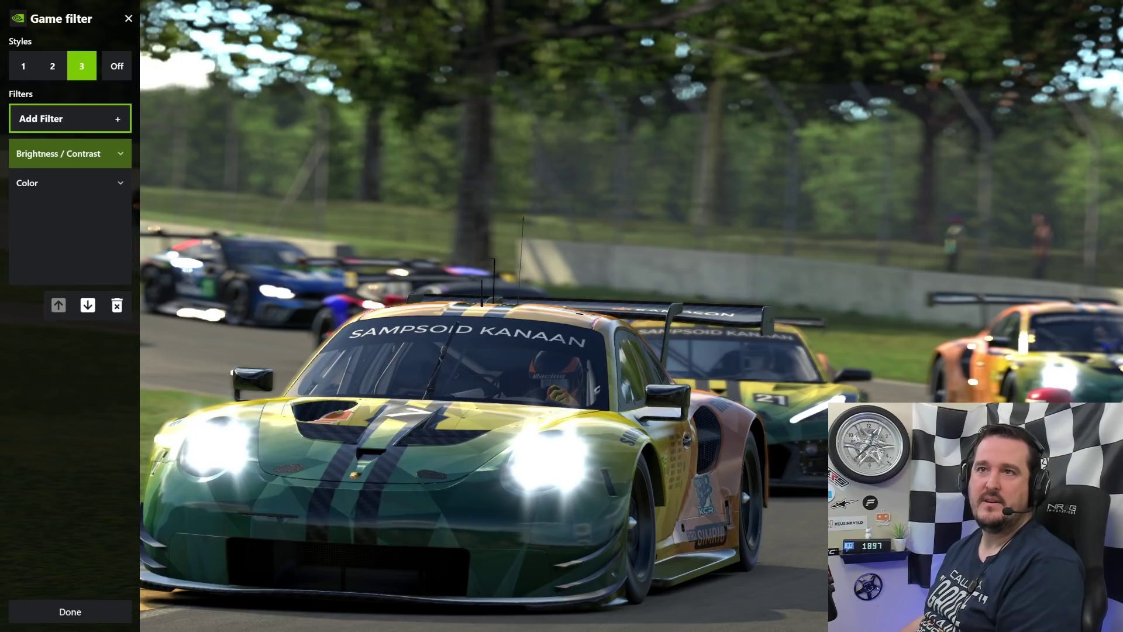
left_click(70, 153)
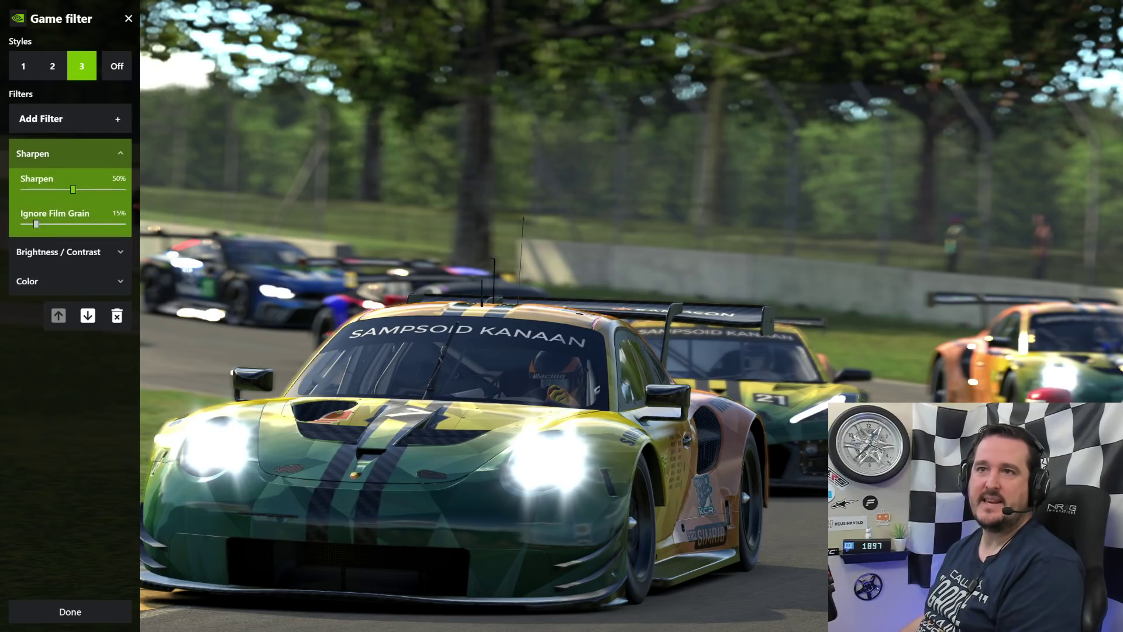
Compare the image with the Sharpen filter's sharpening amount at 100% and at 0%
left_click_drag(72, 190, 122, 190)
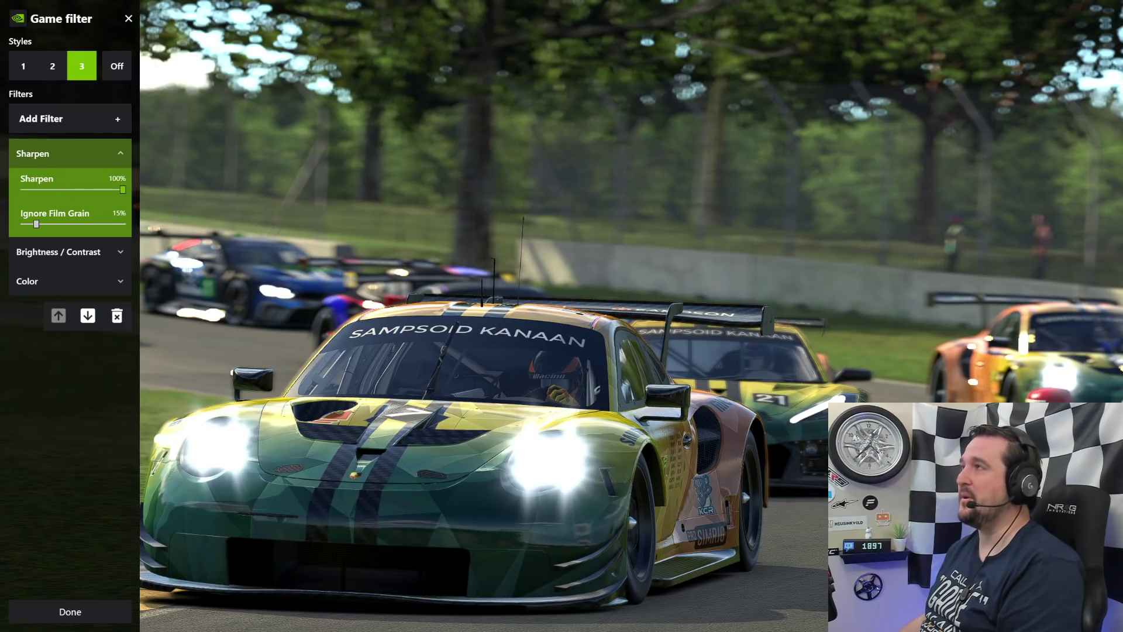
key("Left")
key("Left")
key("Left")
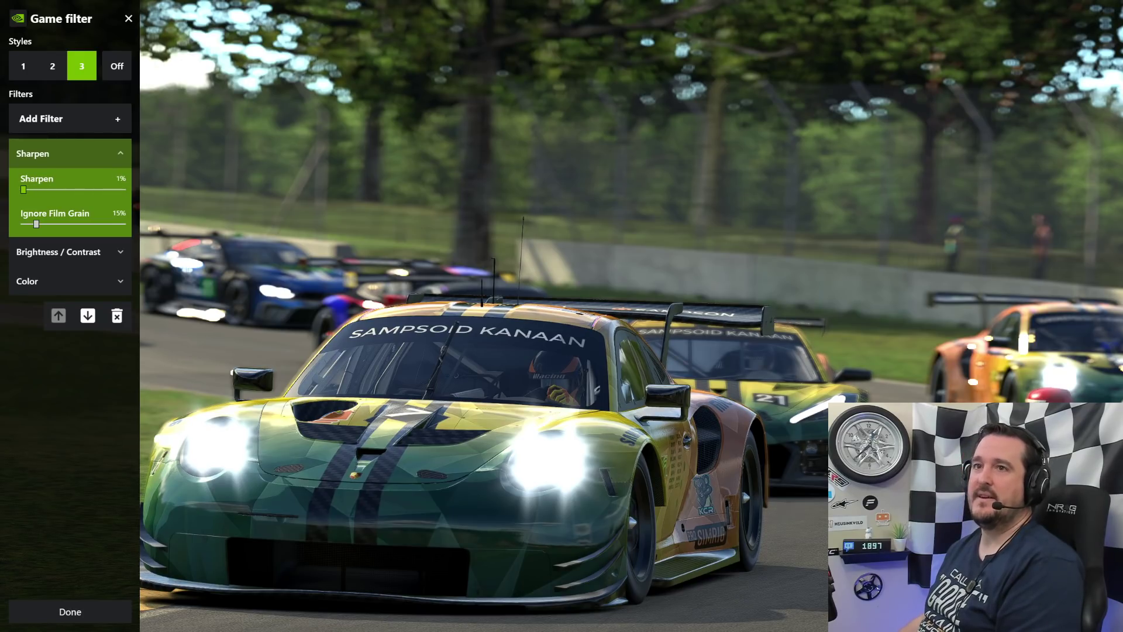
key("Left")
key("Left")
key("Left")
key("Left")
key("Left")
key("Left")
key("Left")
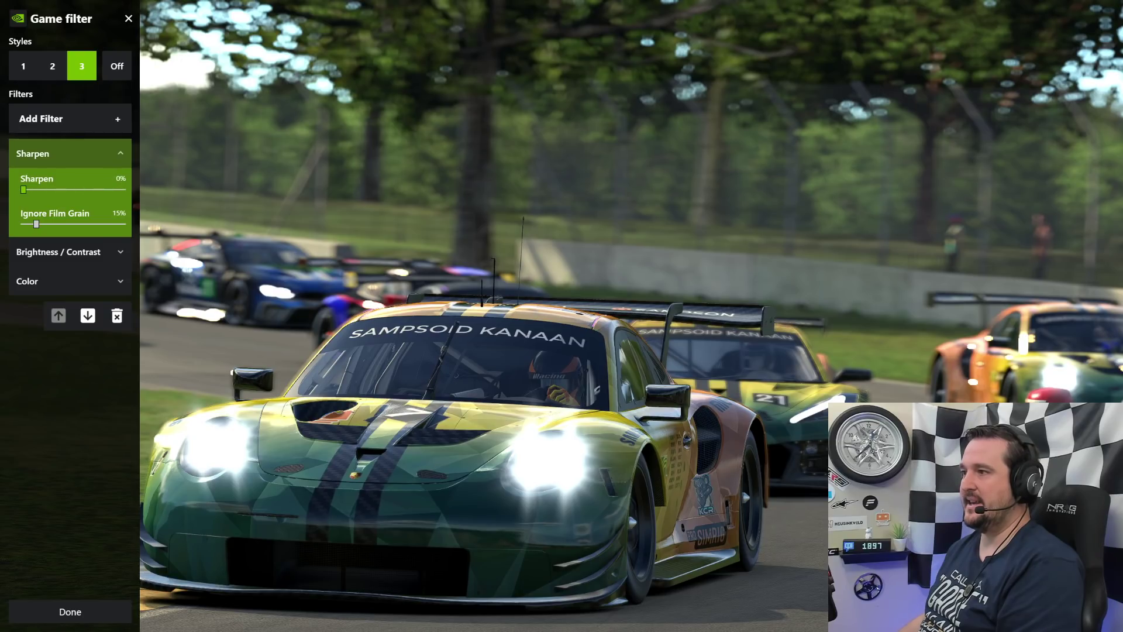
Set the Sharpen filter's sharpening amount to 5% and collapse the filter's settings
left_click_drag(73, 190, 23, 190)
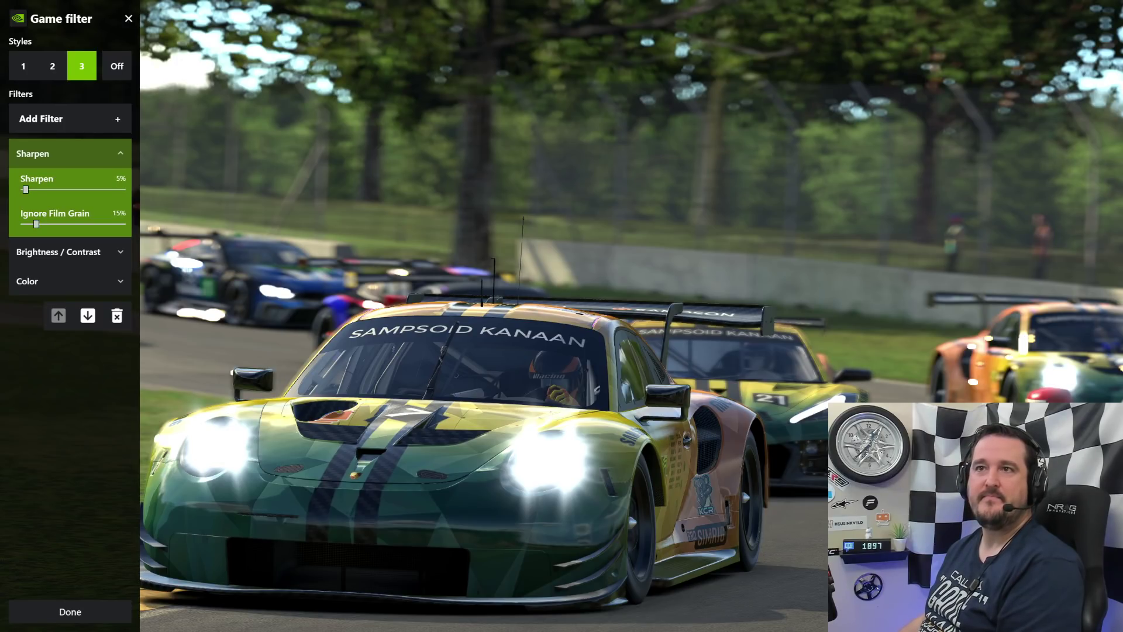
left_click(70, 154)
Look through the remaining available filters and add SpecialFX to style 3
left_click(70, 119)
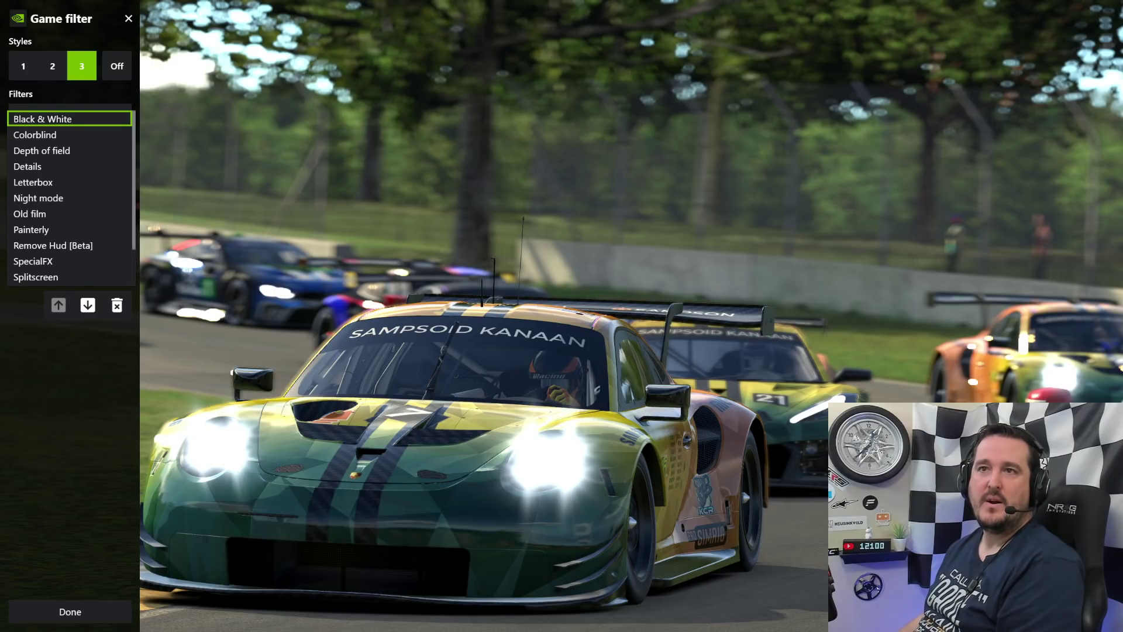
scroll(70, 119, "down", 2)
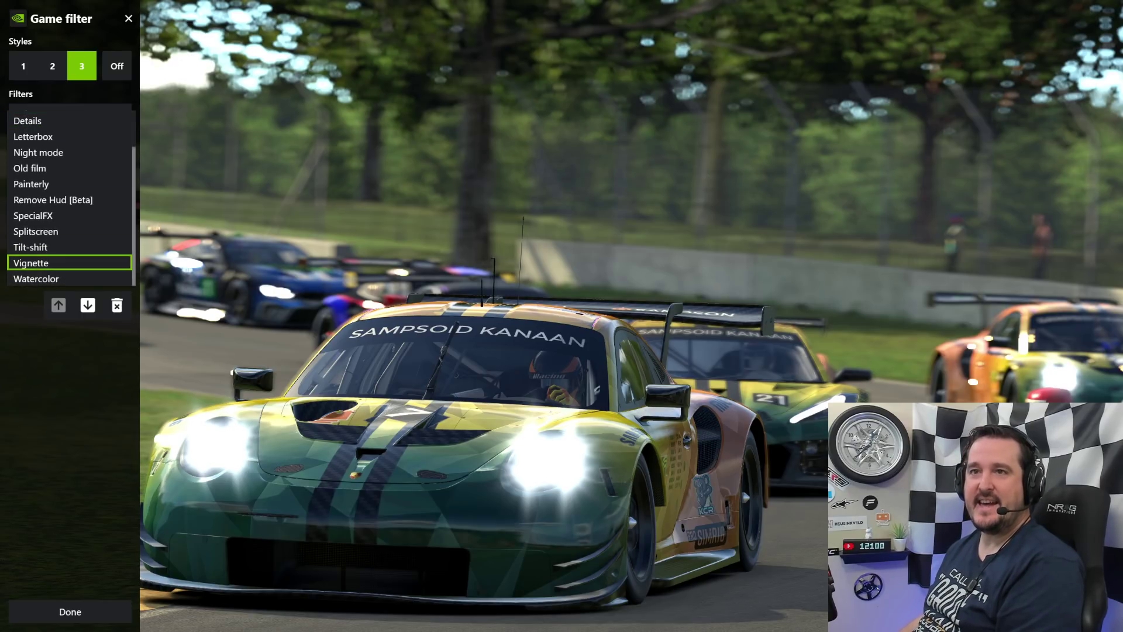
key("Up")
key("Down")
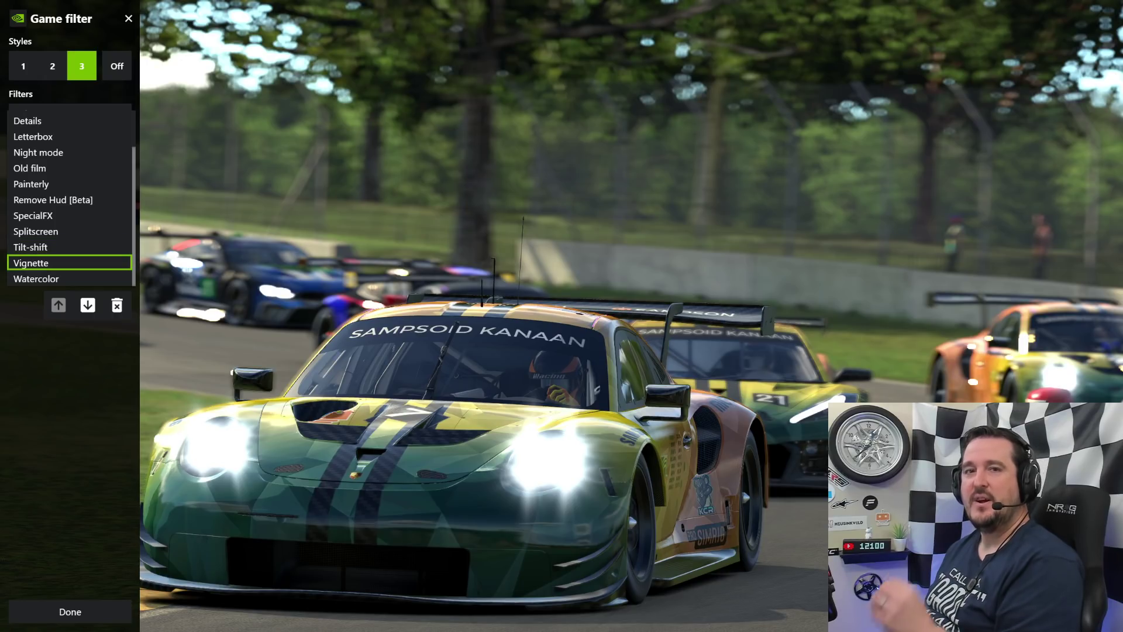
key("Down")
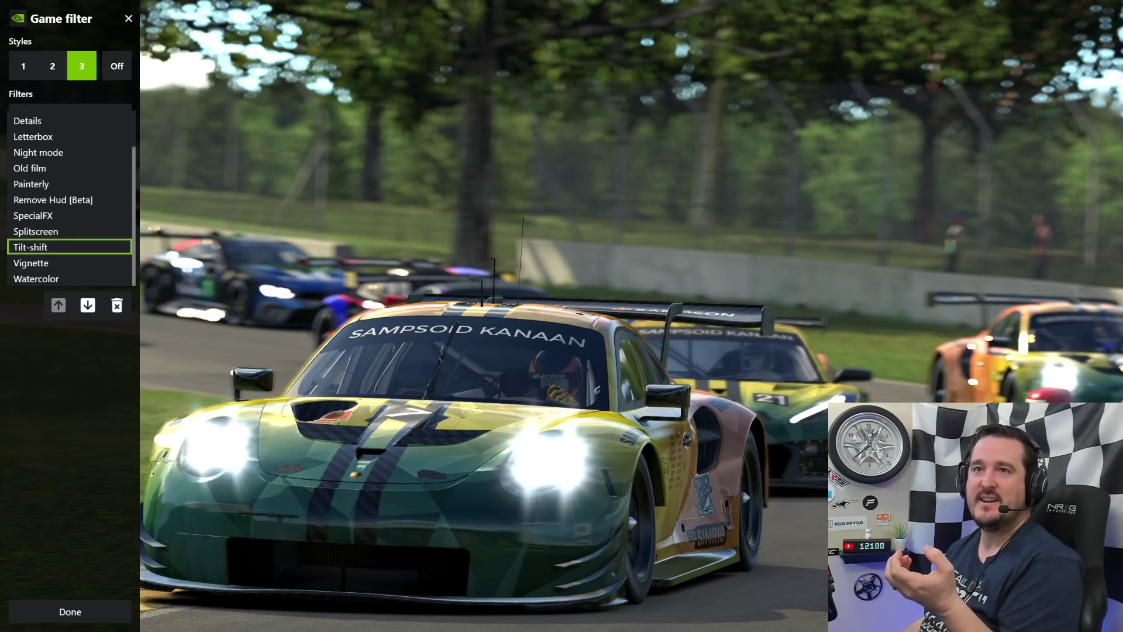
scroll(70, 247, "up", 2)
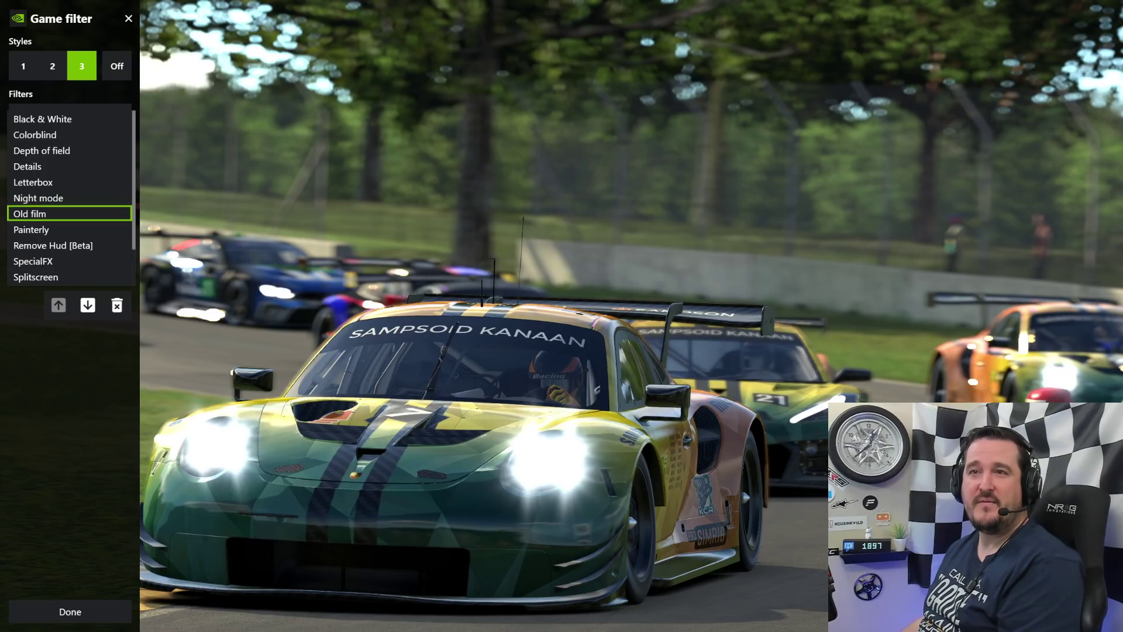
scroll(69, 215, "down", 3)
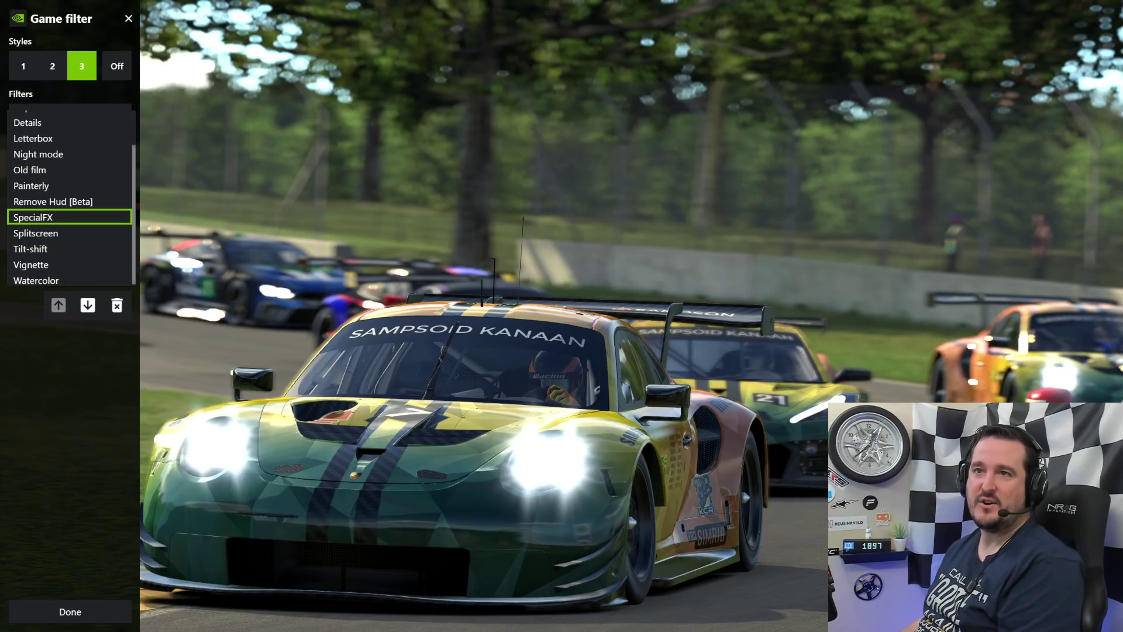
left_click(69, 217)
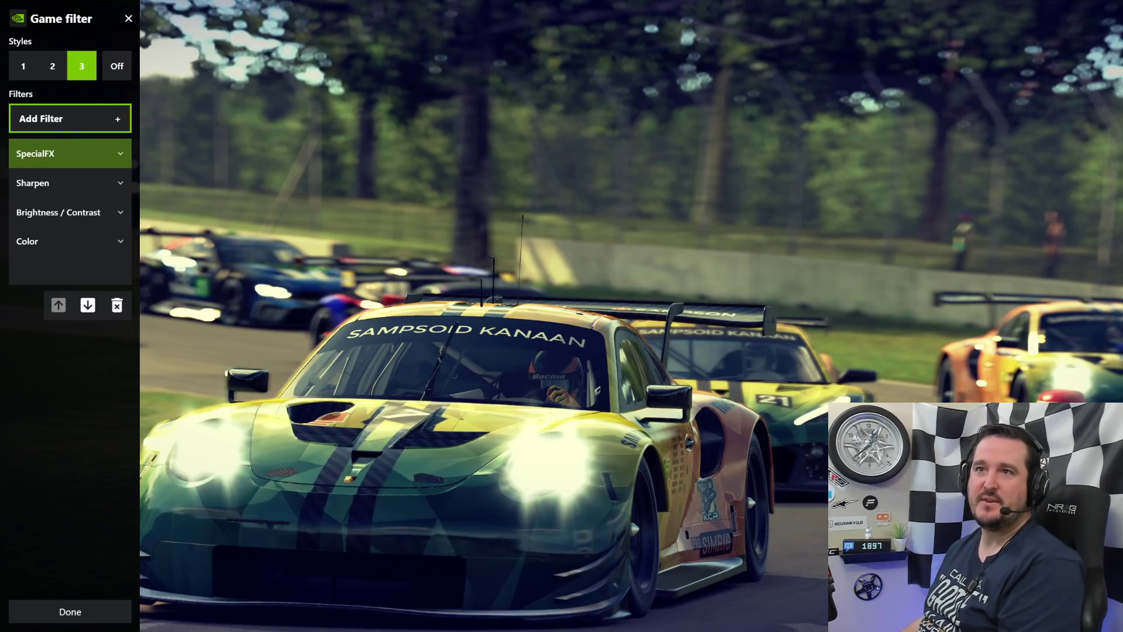
Expand the SpecialFX filter, set its Retro and Sepia effects to 0%, and remove the filter from style 3
left_click(69, 153)
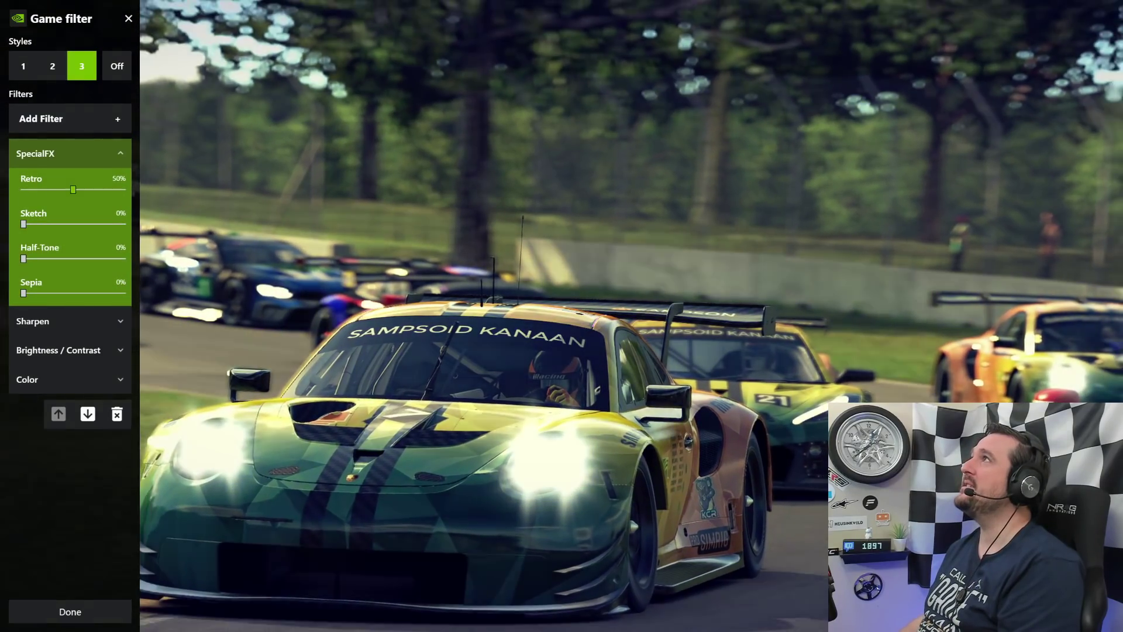
left_click_drag(73, 189, 23, 189)
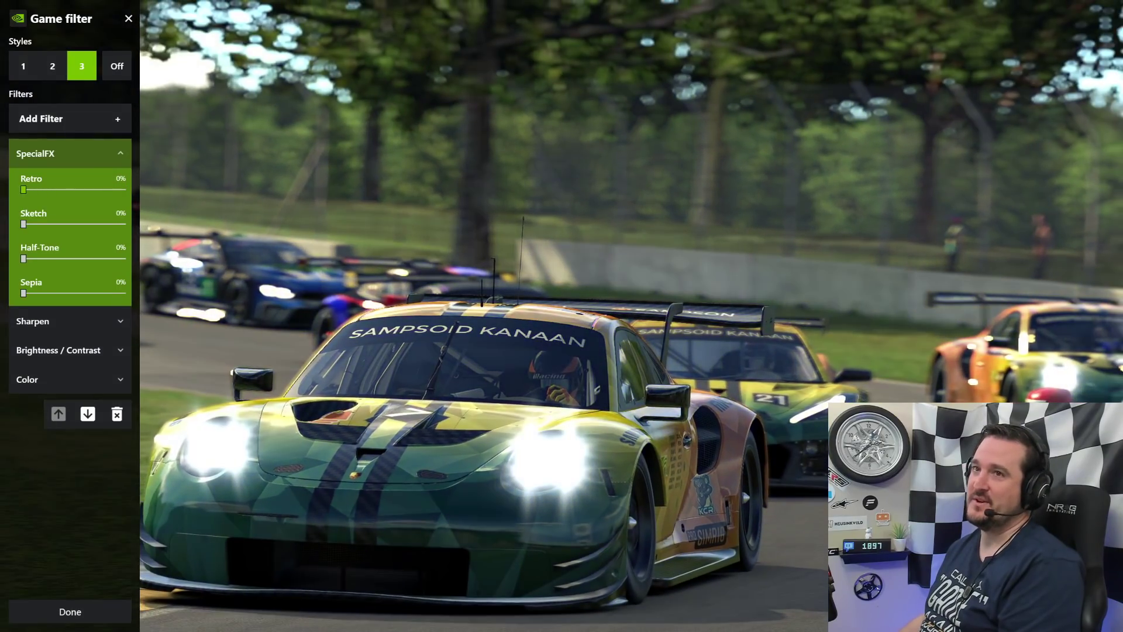
key("Down")
key("Down")
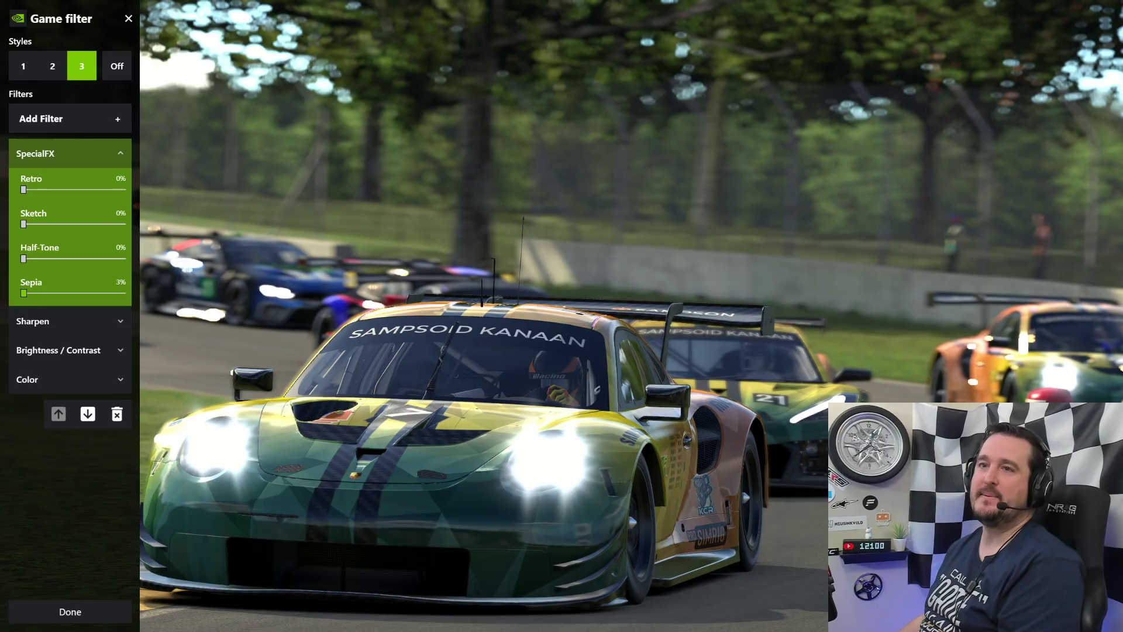
mouse_move(23, 293)
left_mouse_down()
mouse_move(90, 293)
mouse_move(23, 293)
left_mouse_up()
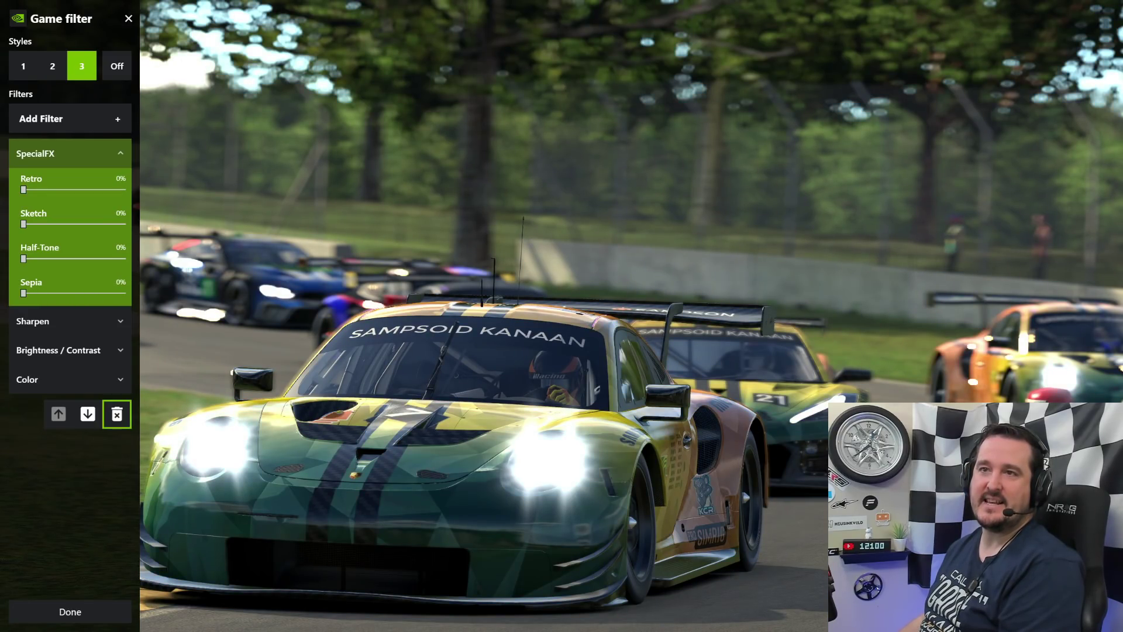
left_click(117, 414)
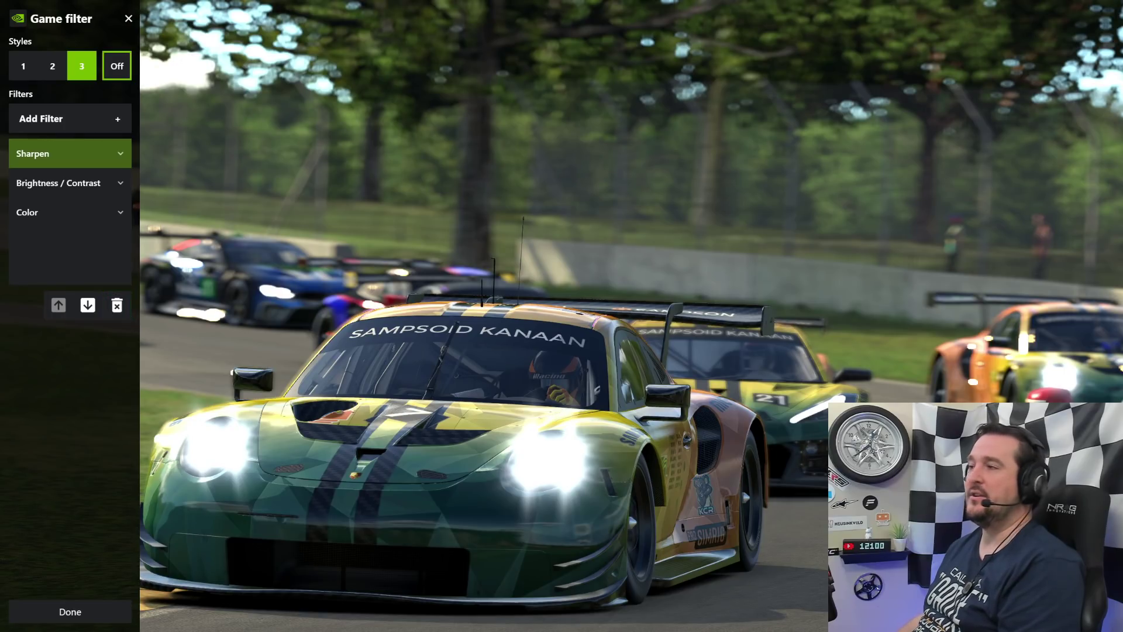
Compare the unfiltered game image with style 3 by switching the filters off and on again
left_click(117, 66)
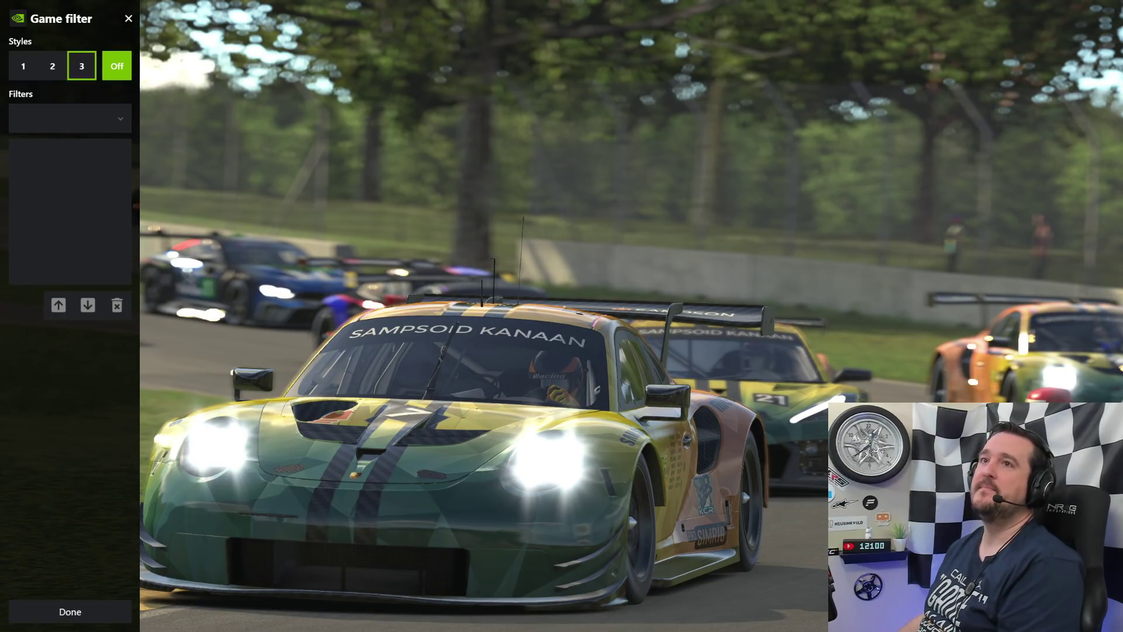
left_click(81, 66)
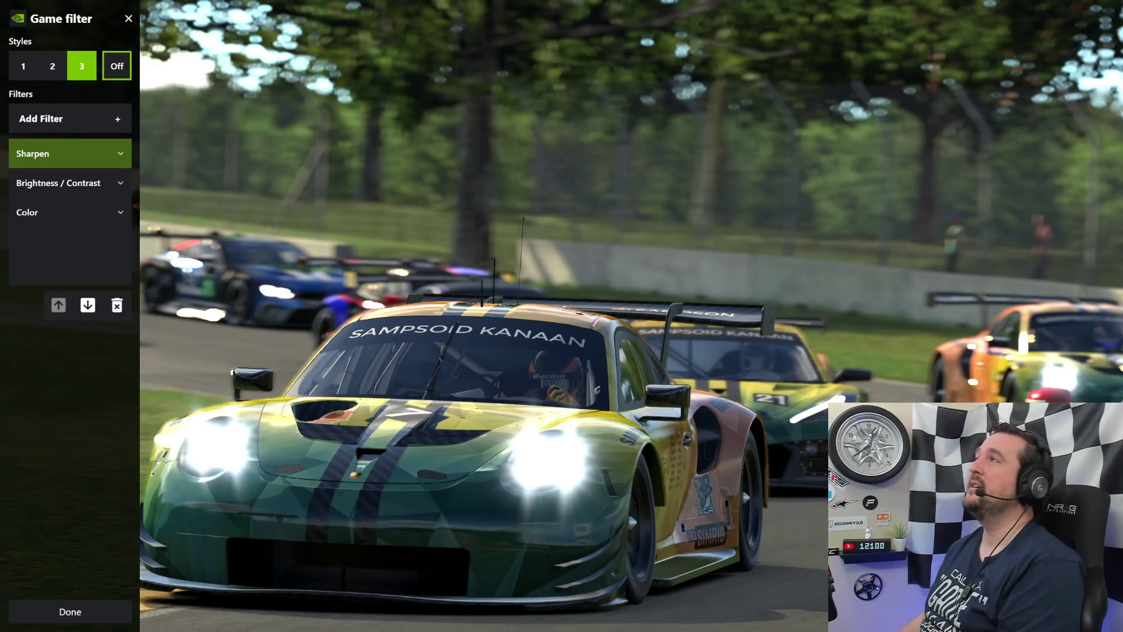
left_click(117, 66)
left_click(81, 66)
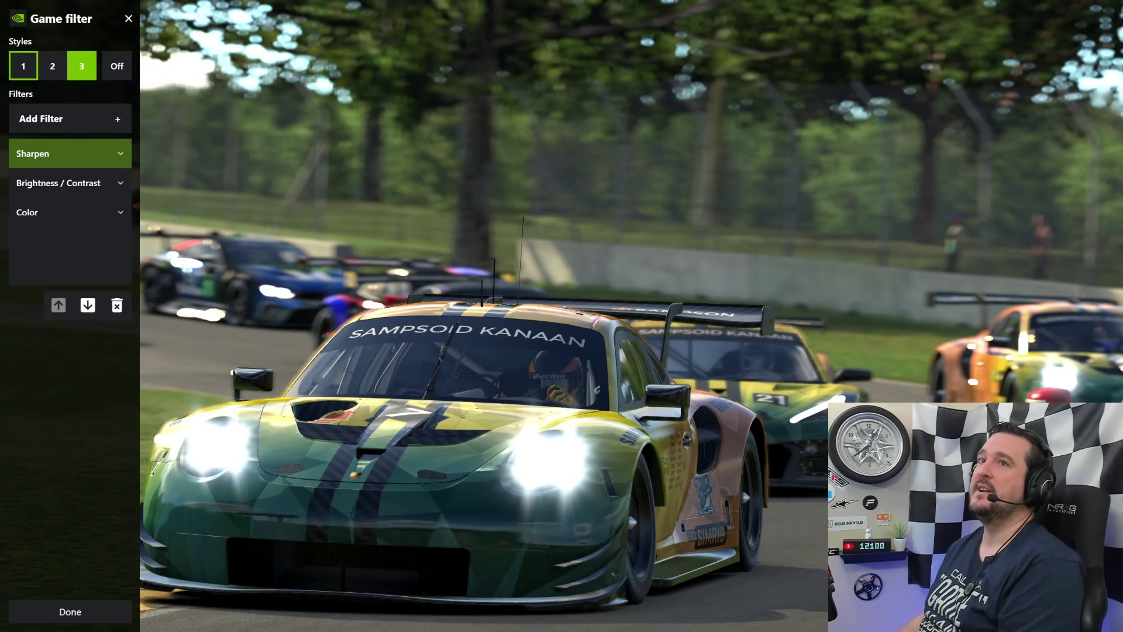
Compare the image in style 1 with style 3, ending with style 3 active
left_click(23, 66)
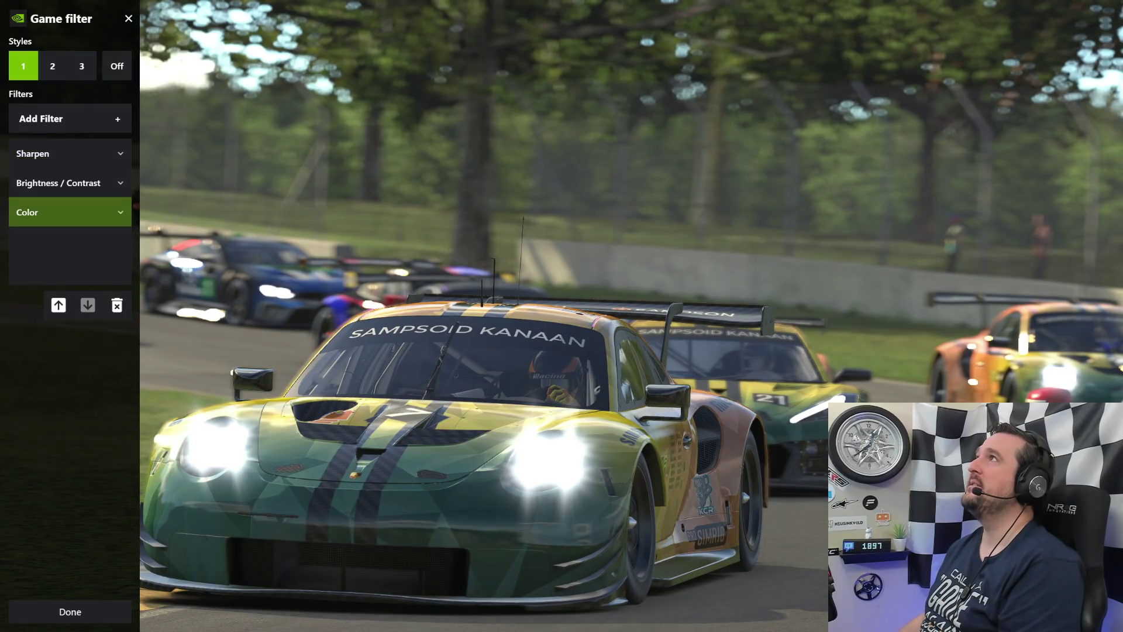
left_click(82, 65)
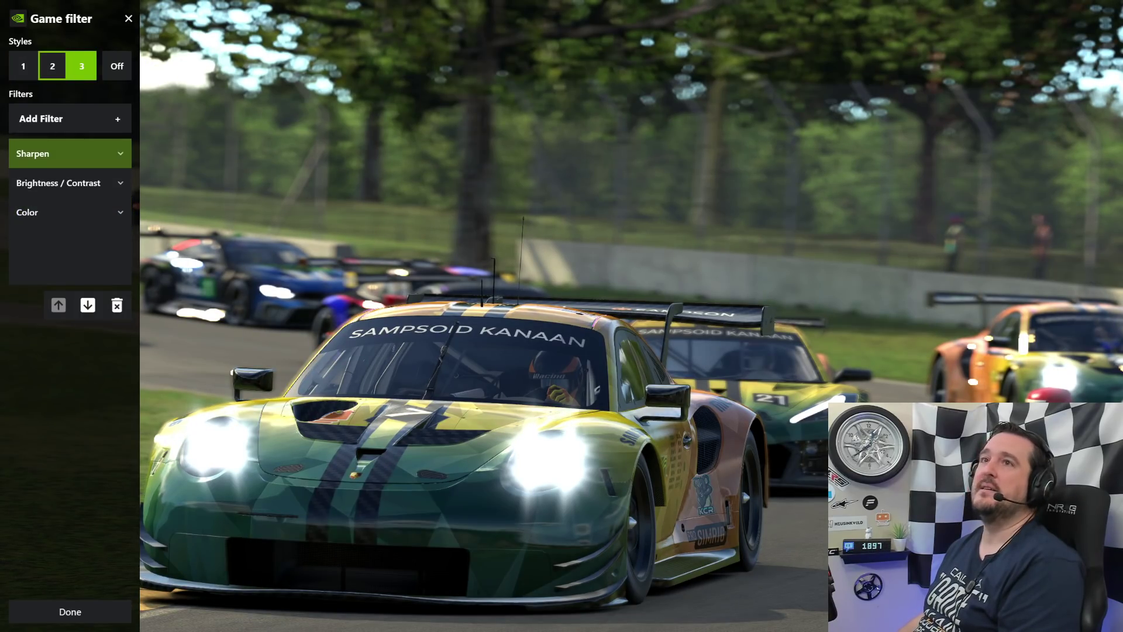
left_click(24, 65)
left_click(82, 65)
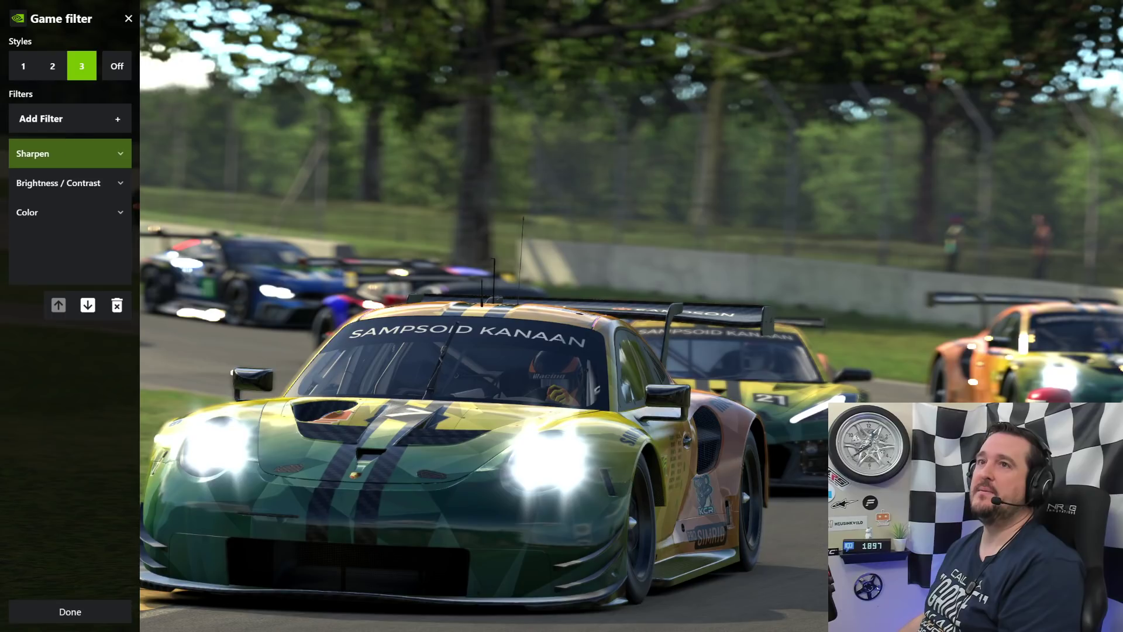